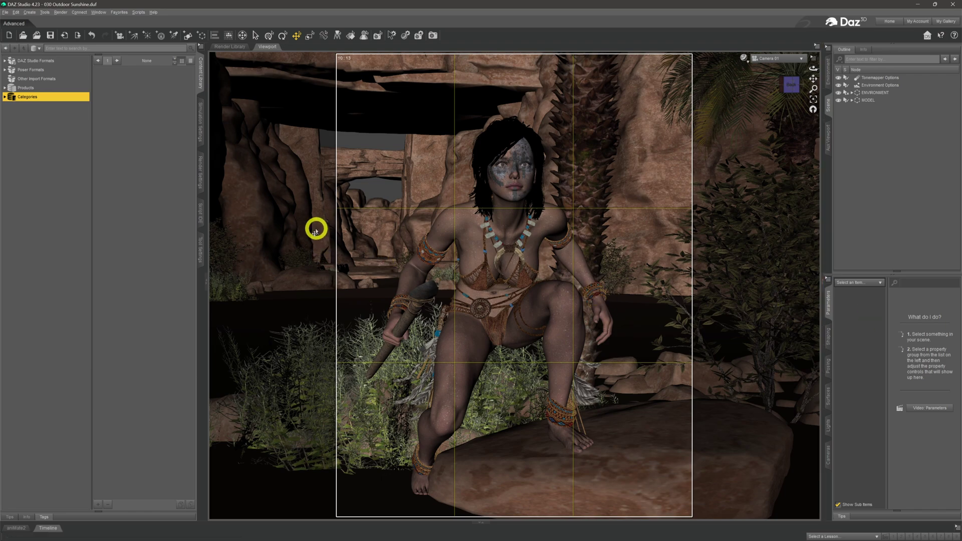
# - Remove the HDR image from the Environment Map in the render settings and reset the Dome Rotation
pyautogui.click(202, 171)
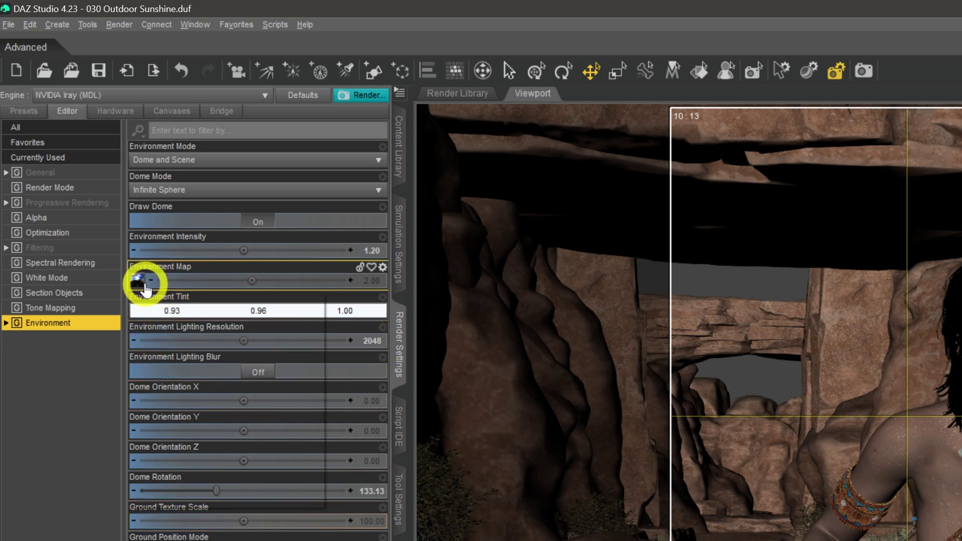
pyautogui.moveTo(138, 284)
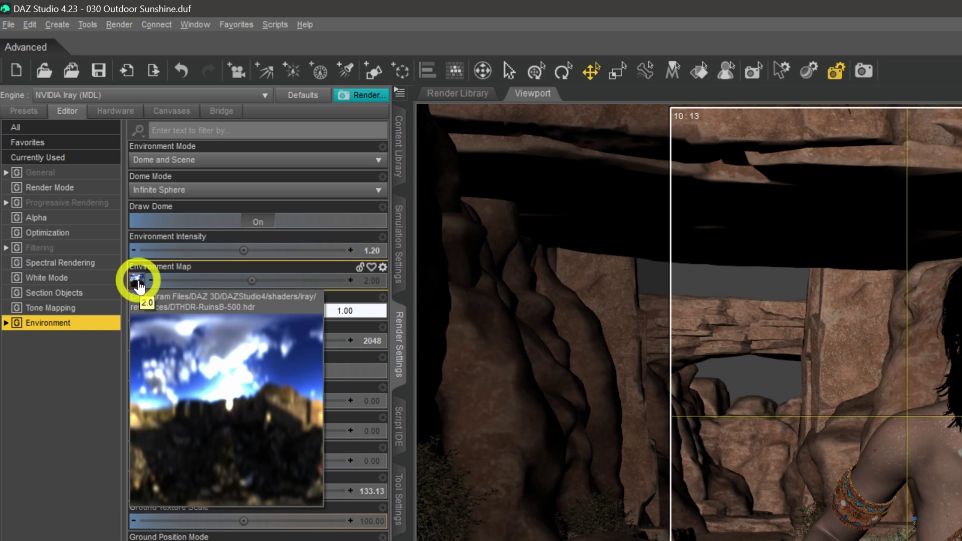
pyautogui.click(138, 283)
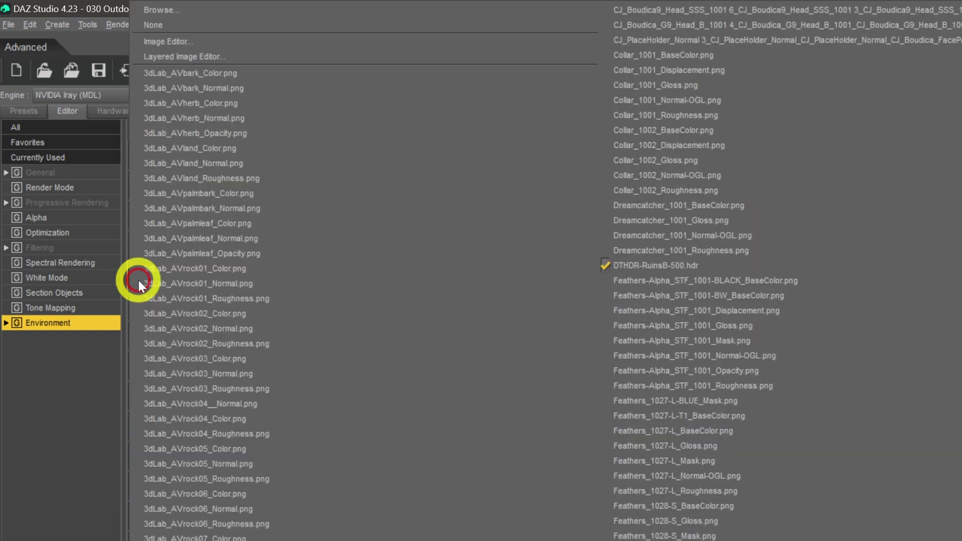
pyautogui.click(163, 27)
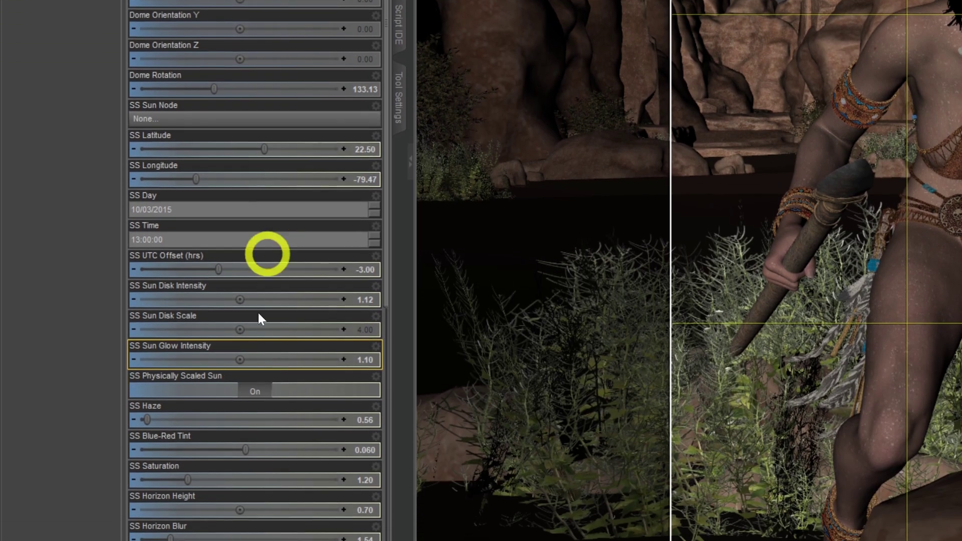
pyautogui.click(251, 261)
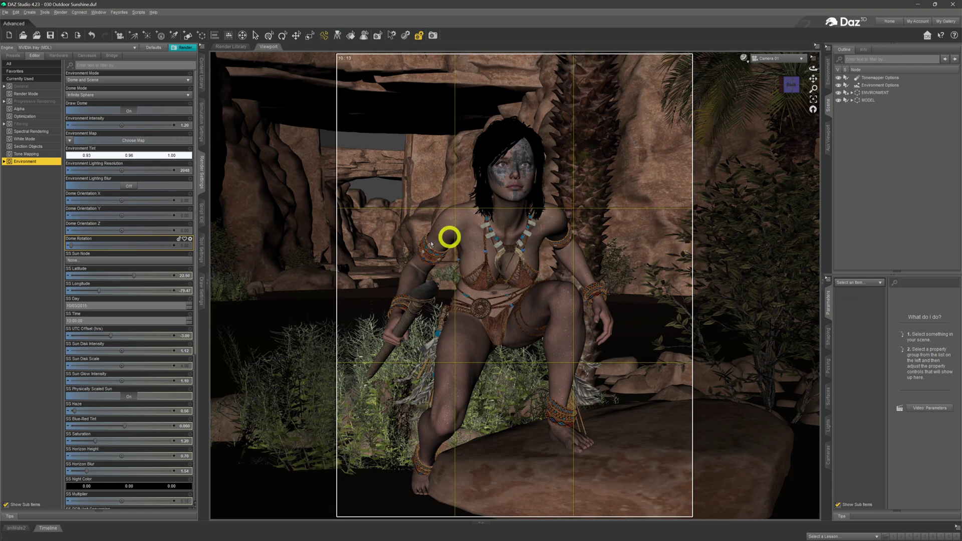
# - Switch the viewport draw style to NVIDIA Iray to preview the sun-and-sky lighting
pyautogui.click(744, 58)
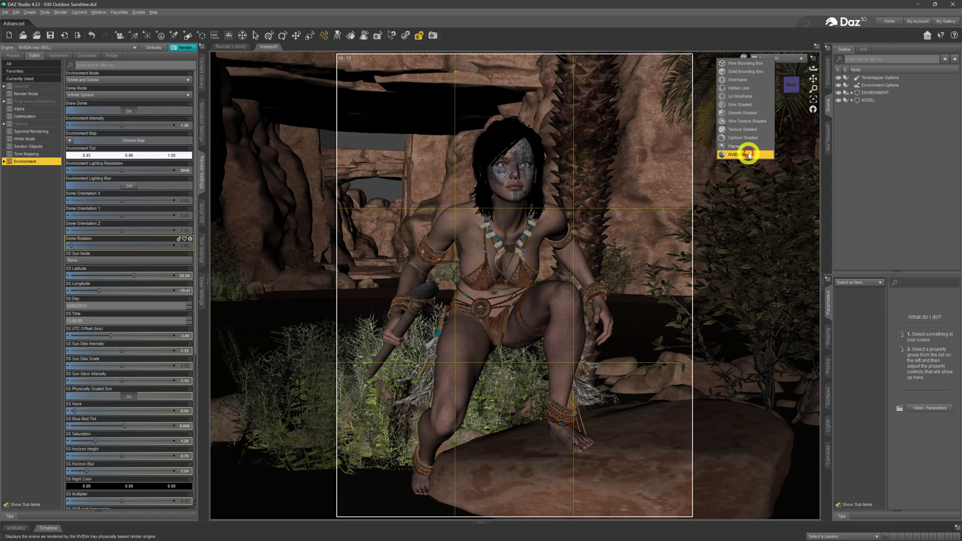
pyautogui.click(747, 154)
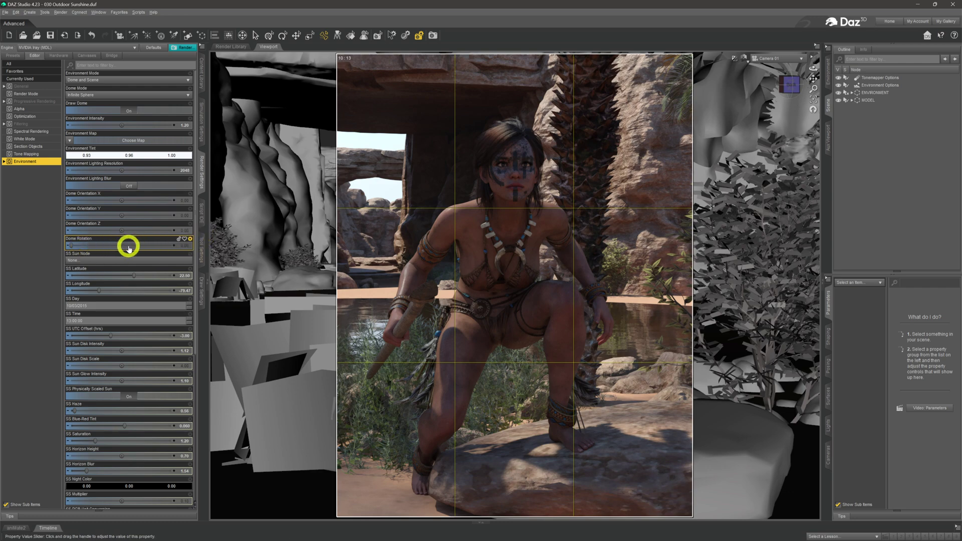
# - Try several Dome Rotation angles, including about 227 and 0, to compare the direction of the sunlight on the figure
pyautogui.moveTo(120, 246); pyautogui.dragTo(125, 245)
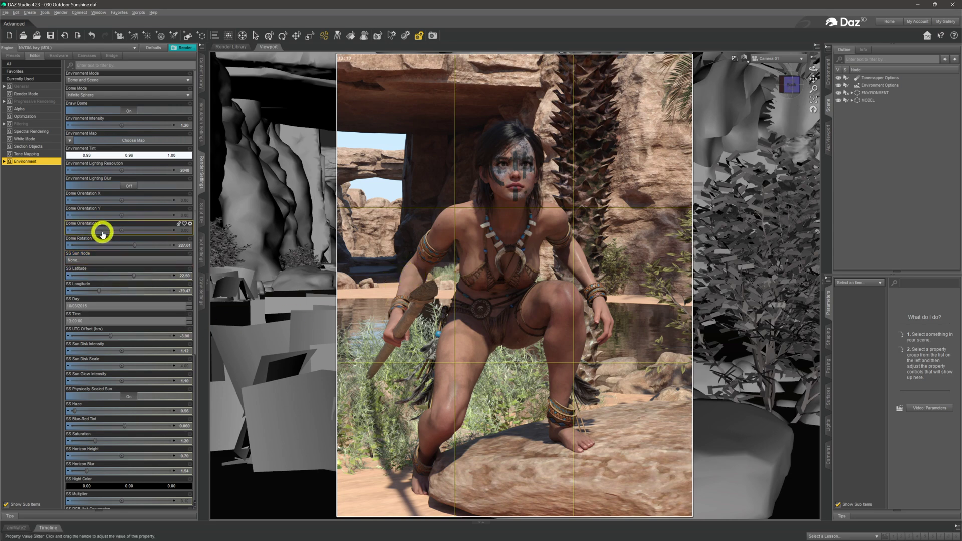
pyautogui.moveTo(134, 244); pyautogui.dragTo(58, 249)
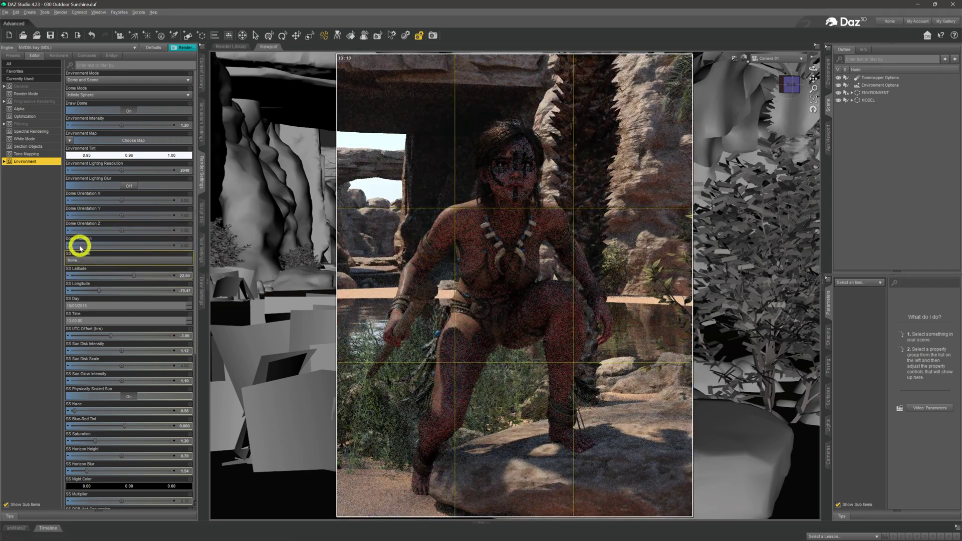
pyautogui.moveTo(79, 242)
pyautogui.mouseDown()
pyautogui.moveTo(94, 247)
pyautogui.moveTo(83, 246)
pyautogui.mouseUp()
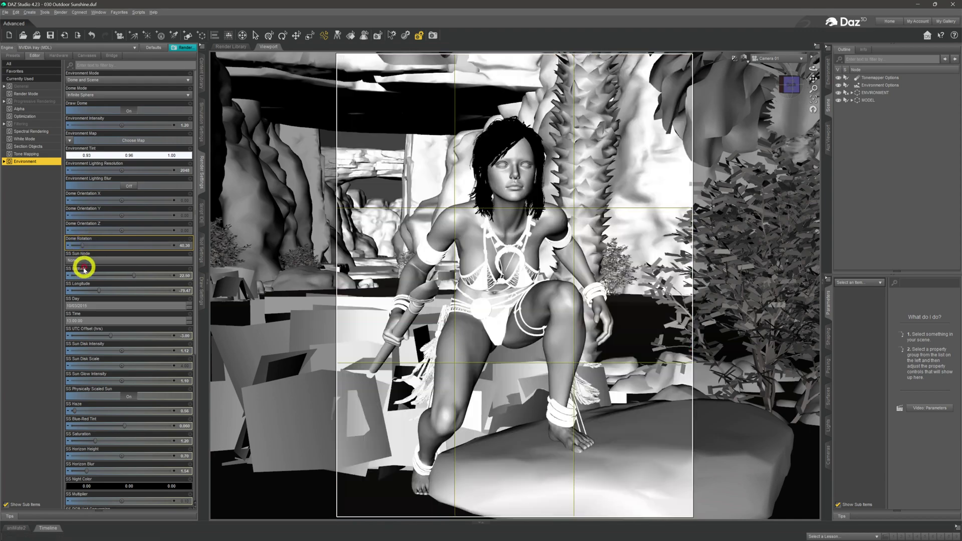
pyautogui.moveTo(90, 248); pyautogui.dragTo(90, 255)
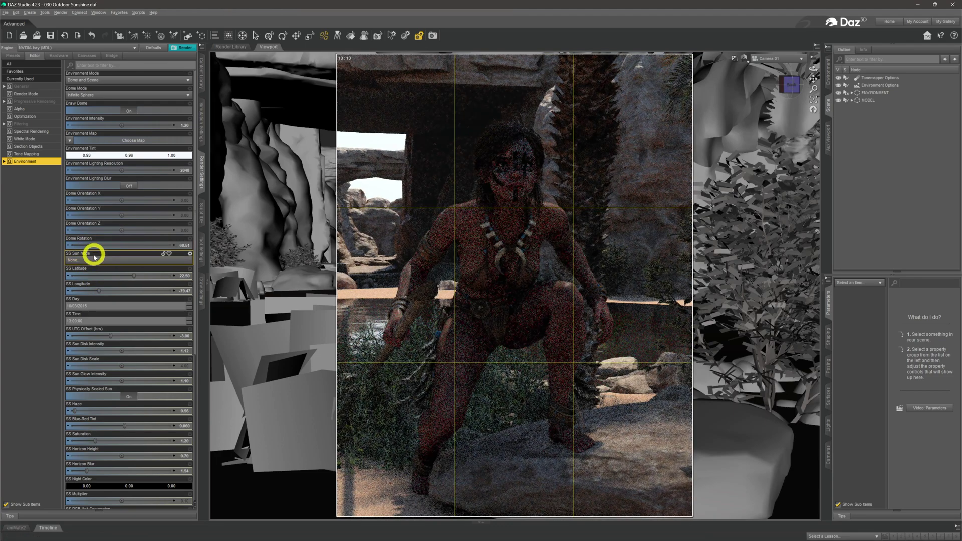
pyautogui.moveTo(97, 244); pyautogui.dragTo(102, 248)
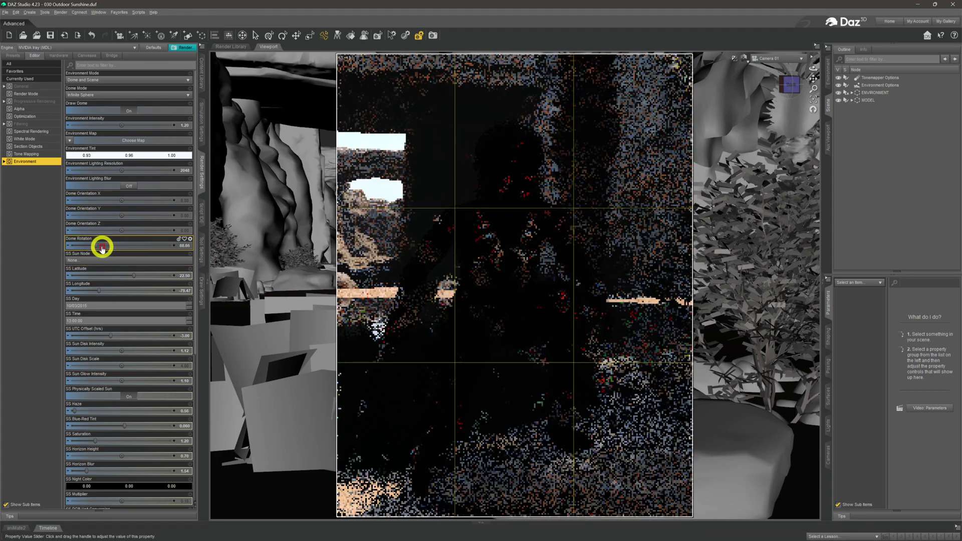
pyautogui.moveTo(103, 247)
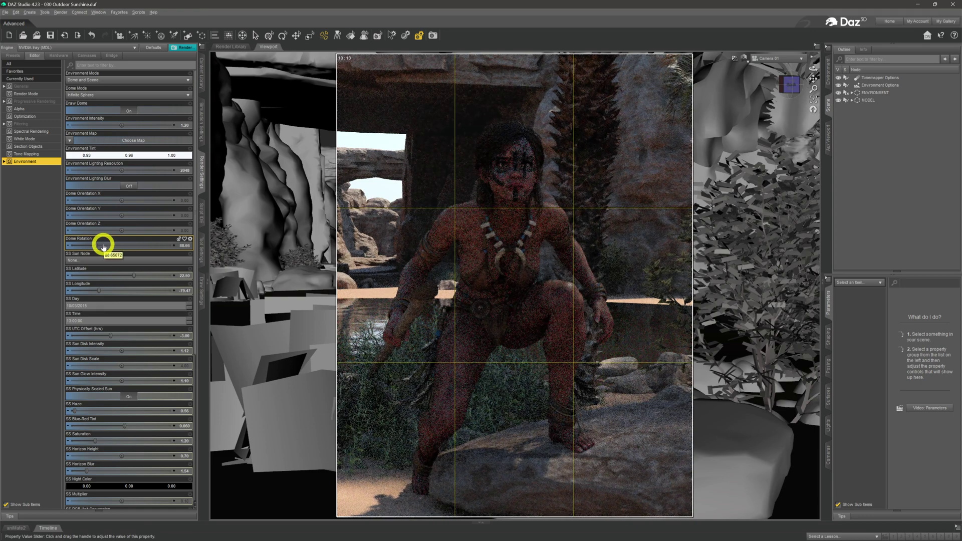
# - Fine-tune the Dome Rotation through about 125 and 156, ending at about 142
pyautogui.moveTo(103, 242); pyautogui.dragTo(108, 247)
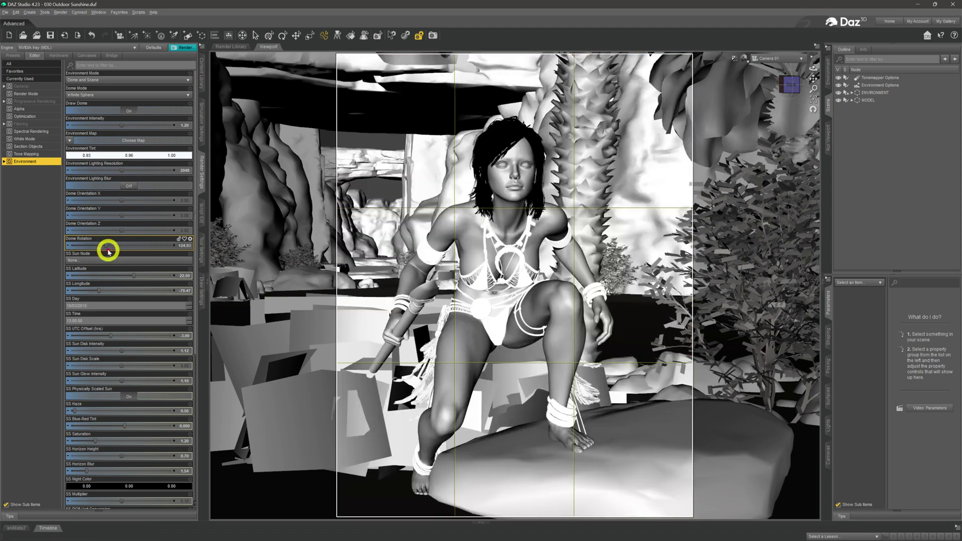
pyautogui.moveTo(117, 246)
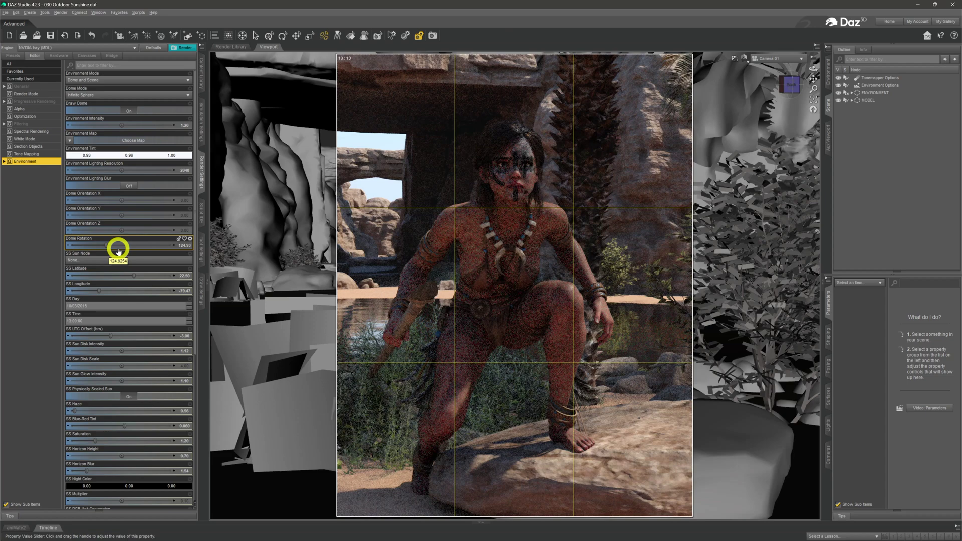
pyautogui.moveTo(114, 245); pyautogui.dragTo(131, 262)
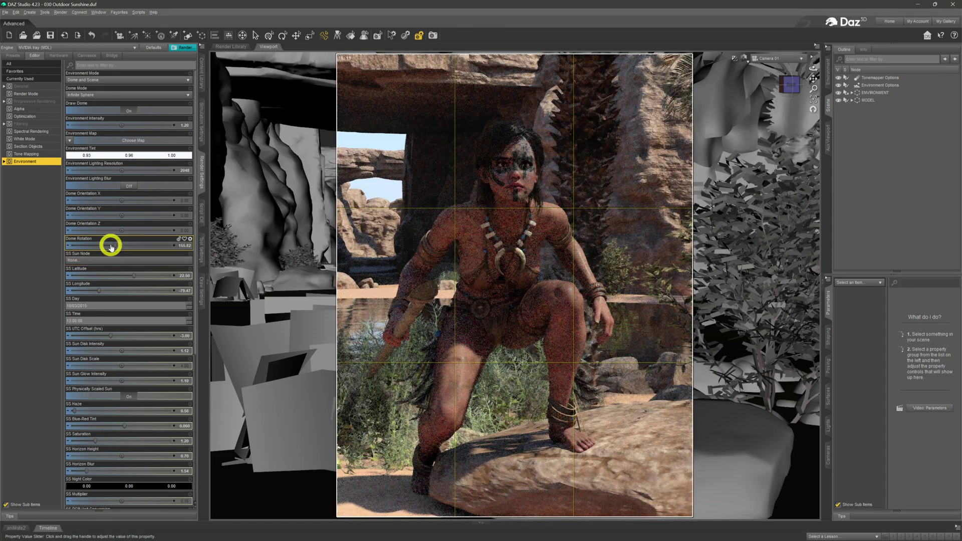
pyautogui.moveTo(111, 247)
pyautogui.moveTo(111, 248); pyautogui.dragTo(116, 259)
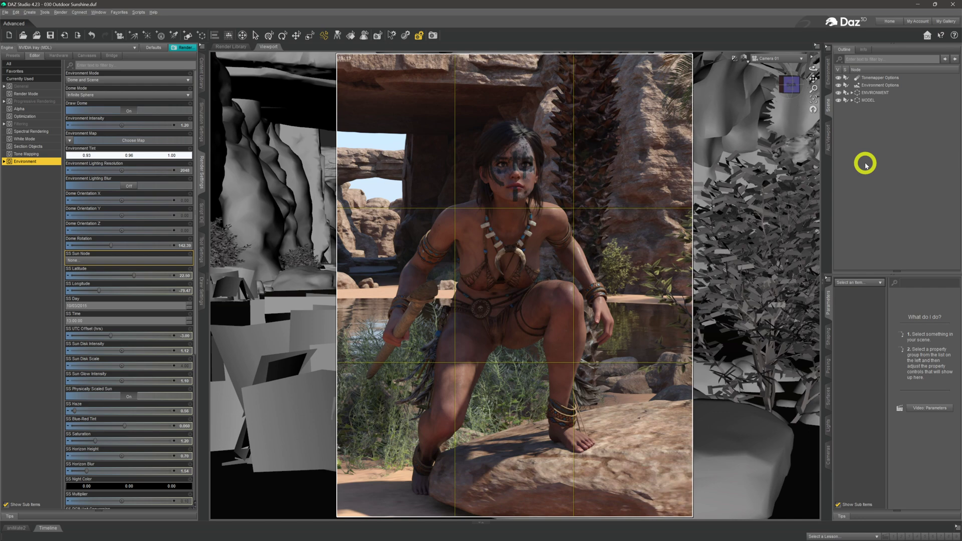
# - Turn on Depth of Field for Camera 01 inside the ENVIRONMENT group
pyautogui.click(891, 92)
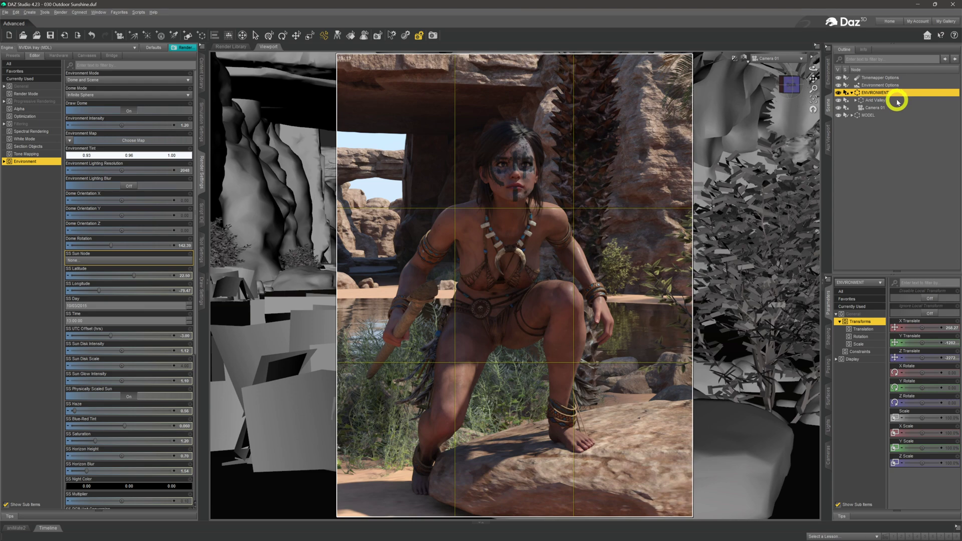
pyautogui.click(882, 109)
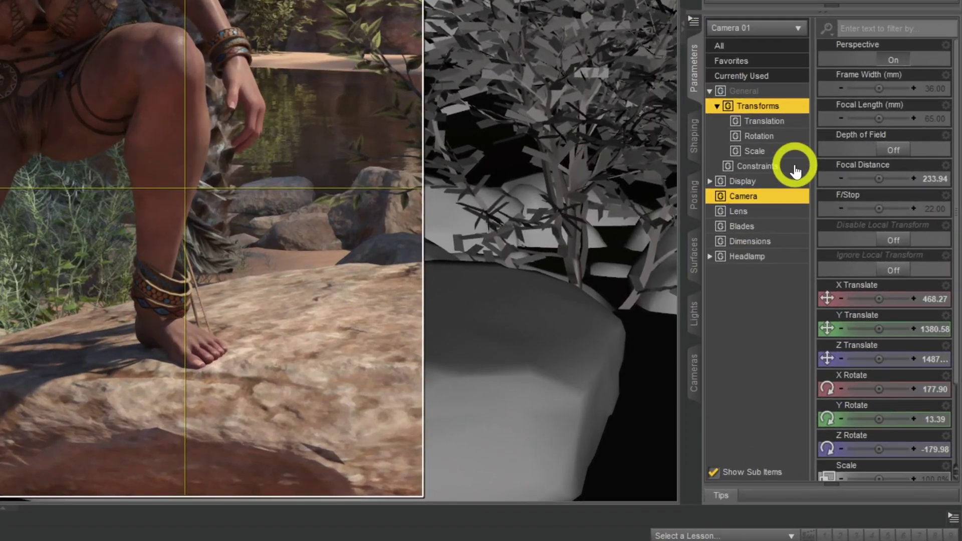
pyautogui.click(753, 195)
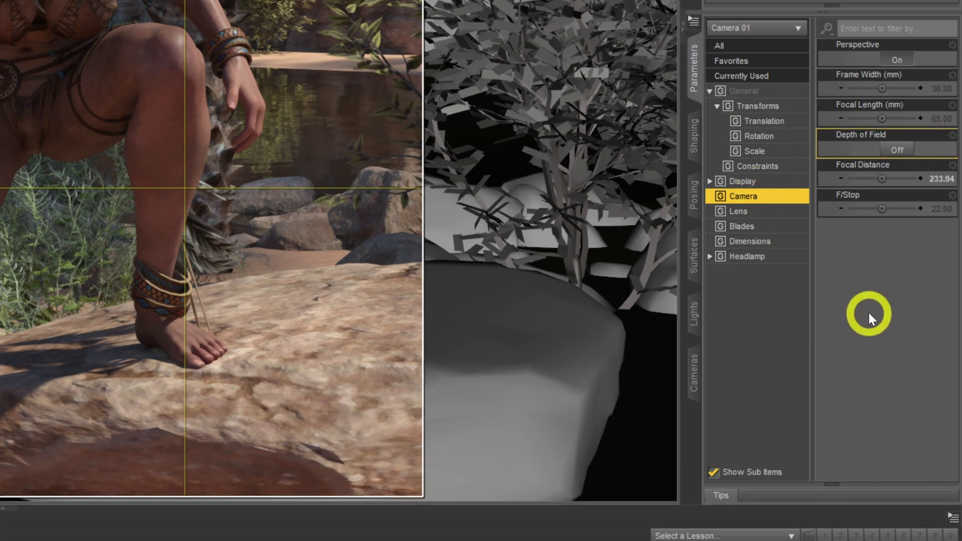
pyautogui.click(829, 180)
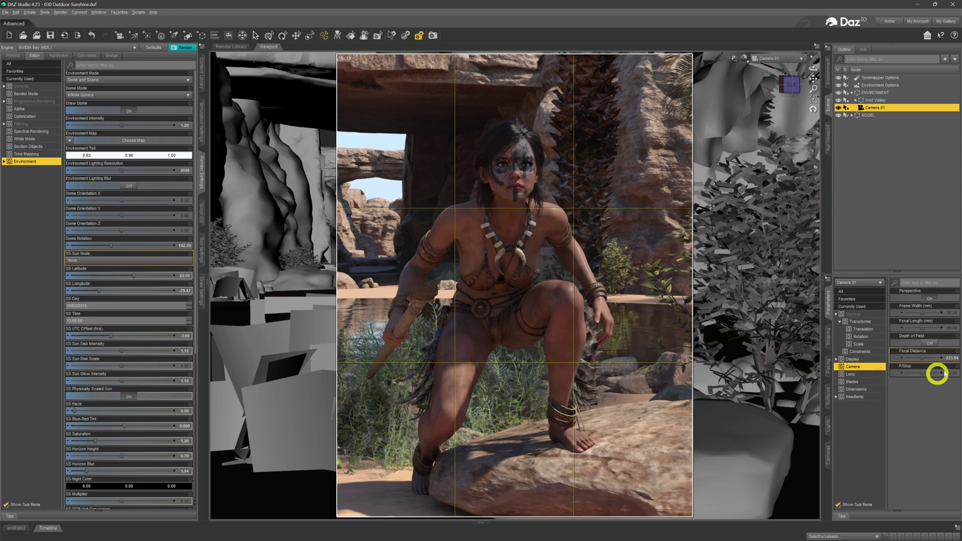
pyautogui.click(928, 344)
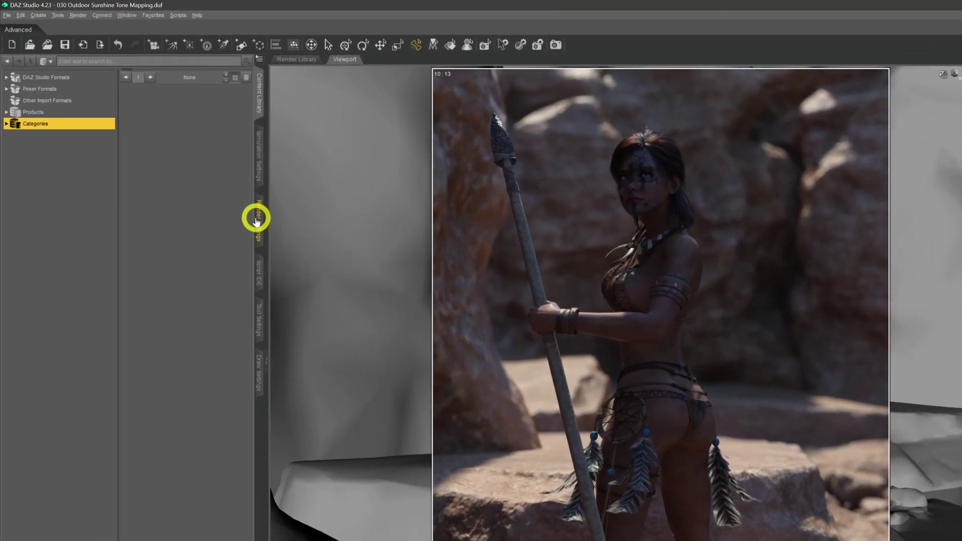
# - Try Tone Mapping F/Stop values of 20 and 8 in the render settings of the spear-carrying figure's scene
pyautogui.click(200, 171)
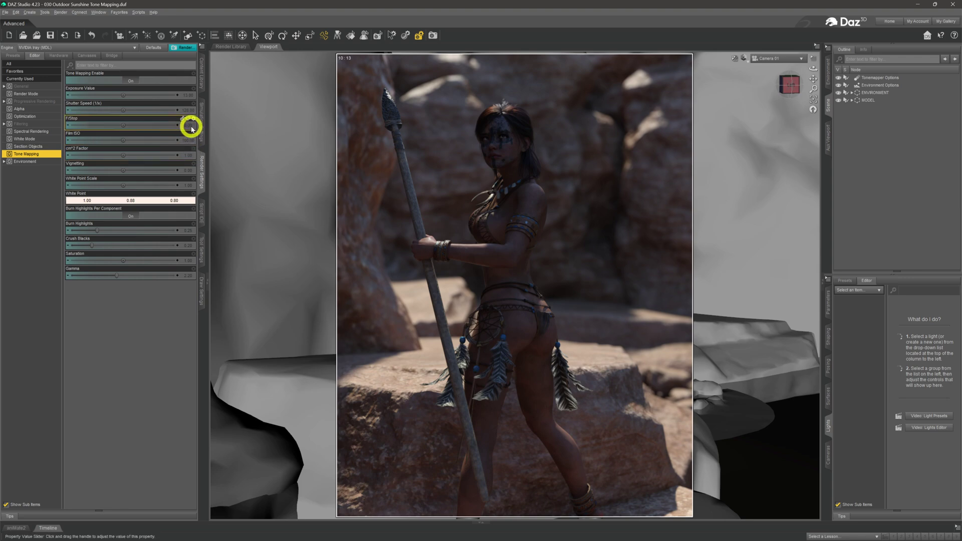
pyautogui.moveTo(189, 130)
pyautogui.click(186, 125)
pyautogui.write('20')
pyautogui.press('Return')
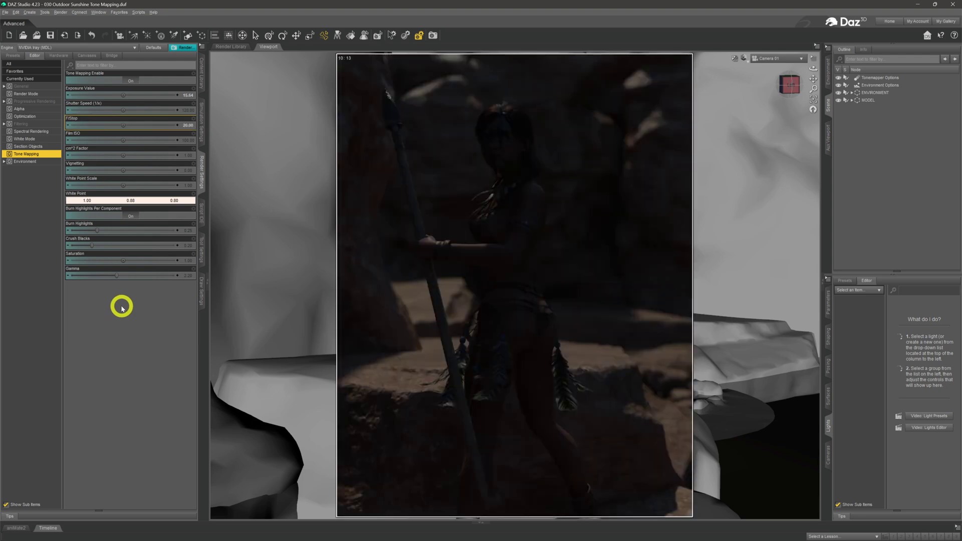
pyautogui.click(185, 126)
pyautogui.write('8')
pyautogui.press('Return')
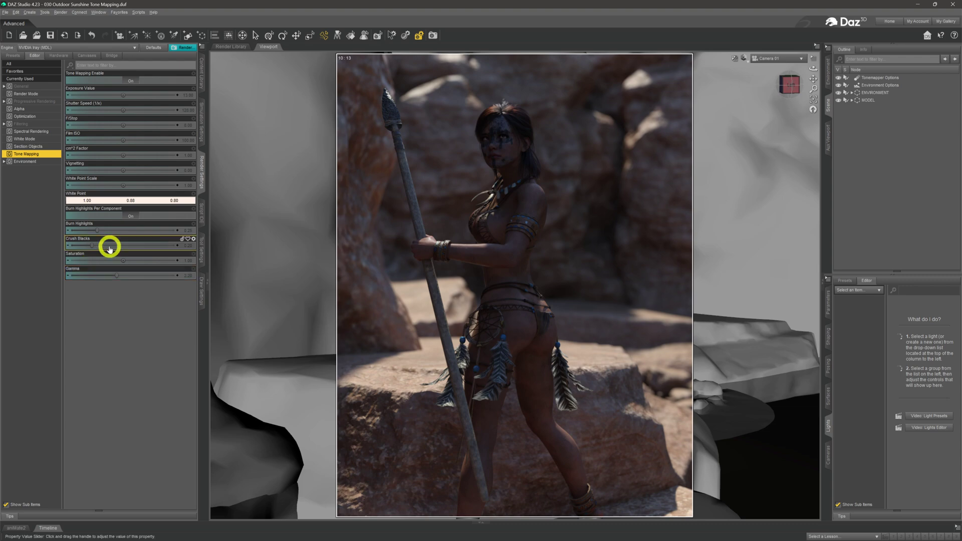
# - Try much lower Tone Mapping F/Stop values of 1 and 2 to brighten the exposure
pyautogui.click(184, 125)
pyautogui.press('BackSpace')
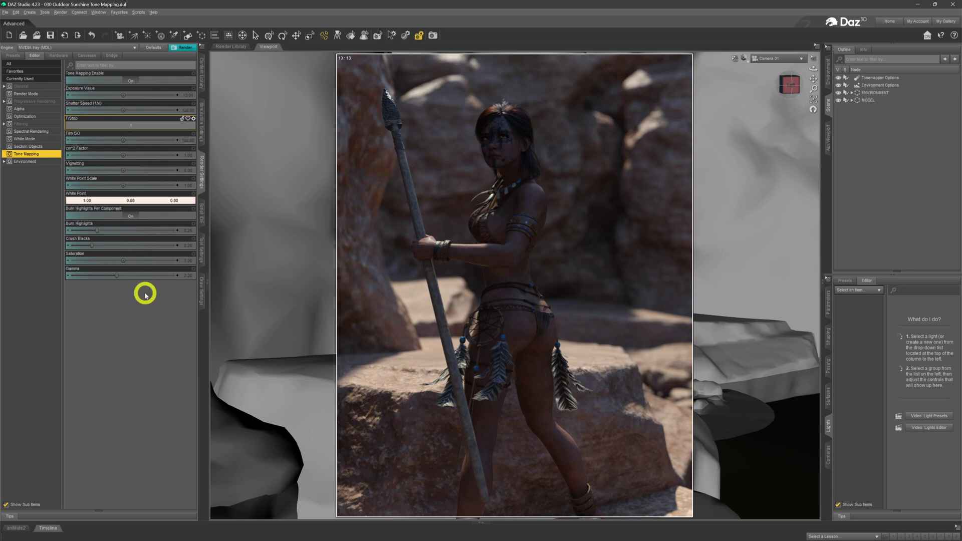
pyautogui.write('1')
pyautogui.press('Return')
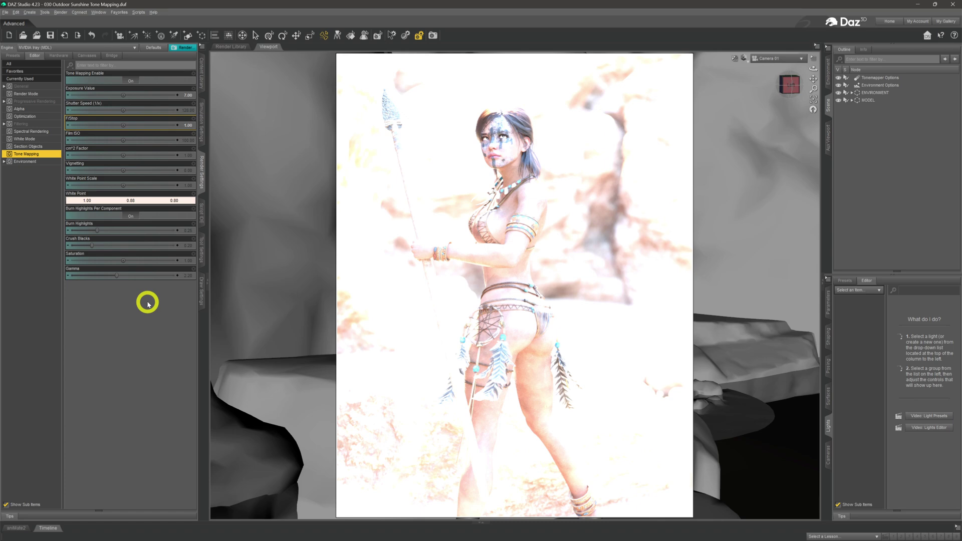
pyautogui.click(189, 126)
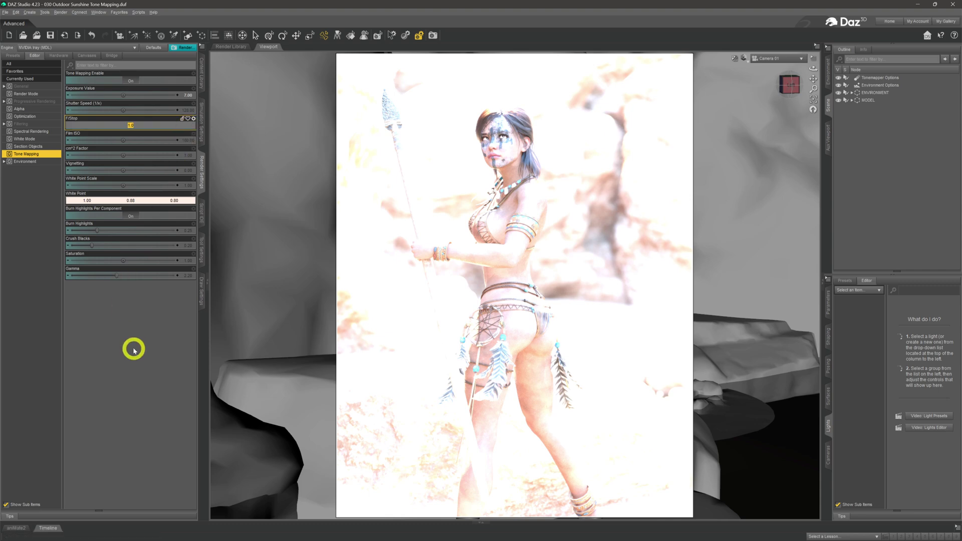
pyautogui.write('2')
pyautogui.press('Return')
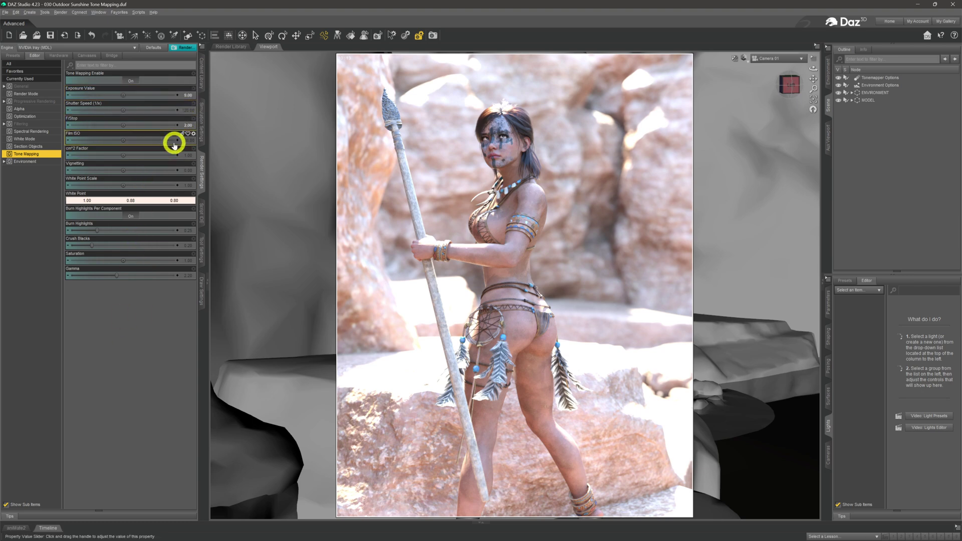
# - Try Tone Mapping F/Stop values of 3 and 4 to bring the exposure back down
pyautogui.click(187, 125)
pyautogui.write('3')
pyautogui.press('Return')
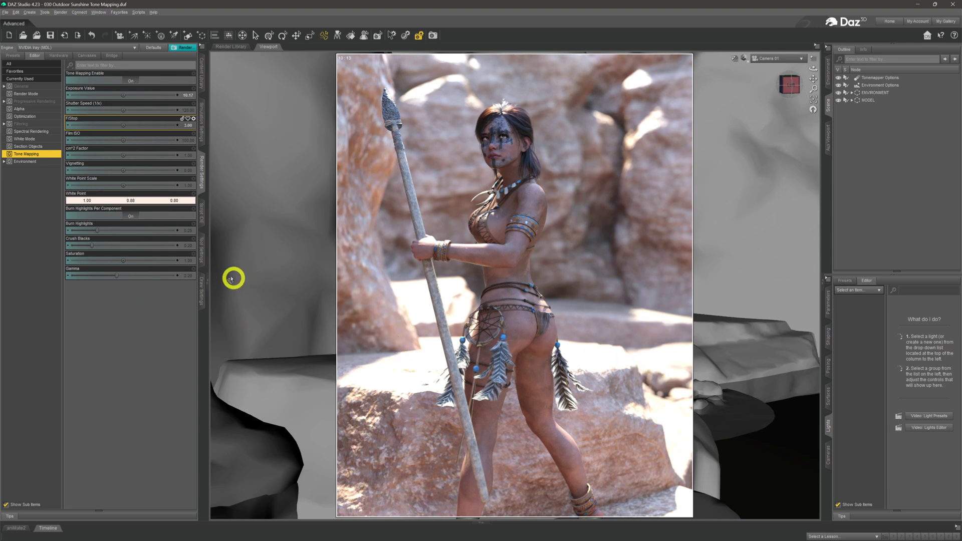
pyautogui.click(188, 126)
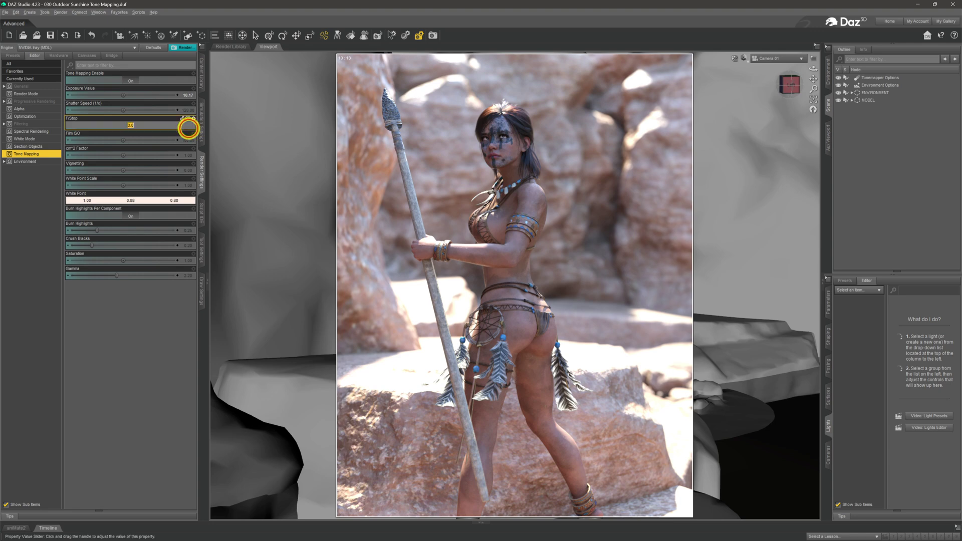
pyautogui.write('4')
pyautogui.press('Return')
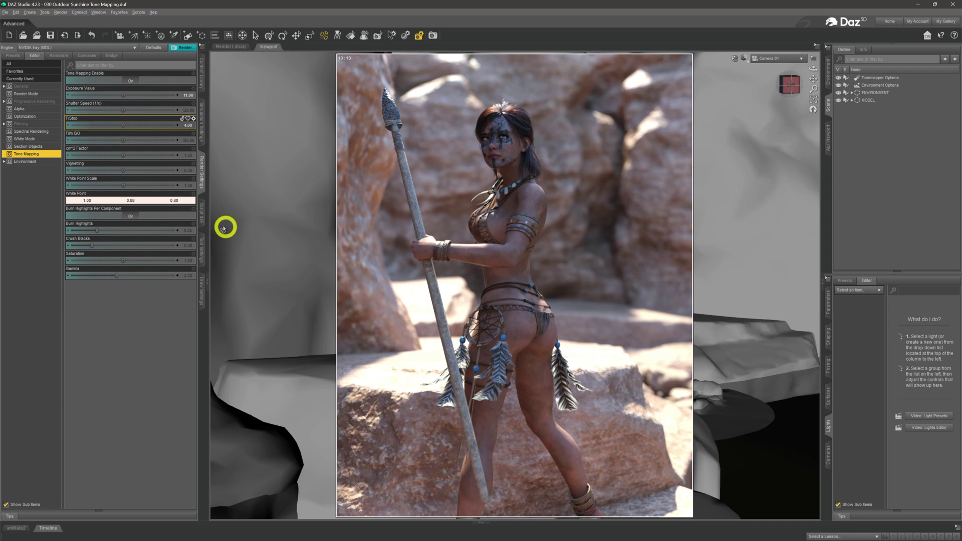
# - Set the Tone Mapping F/Stop to 4.5
pyautogui.doubleClick(185, 125)
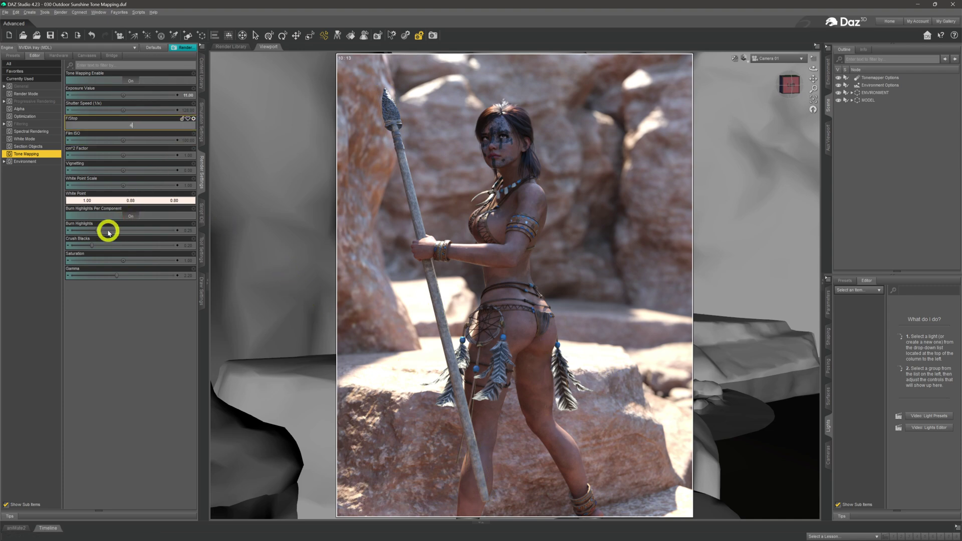
pyautogui.press('Return')
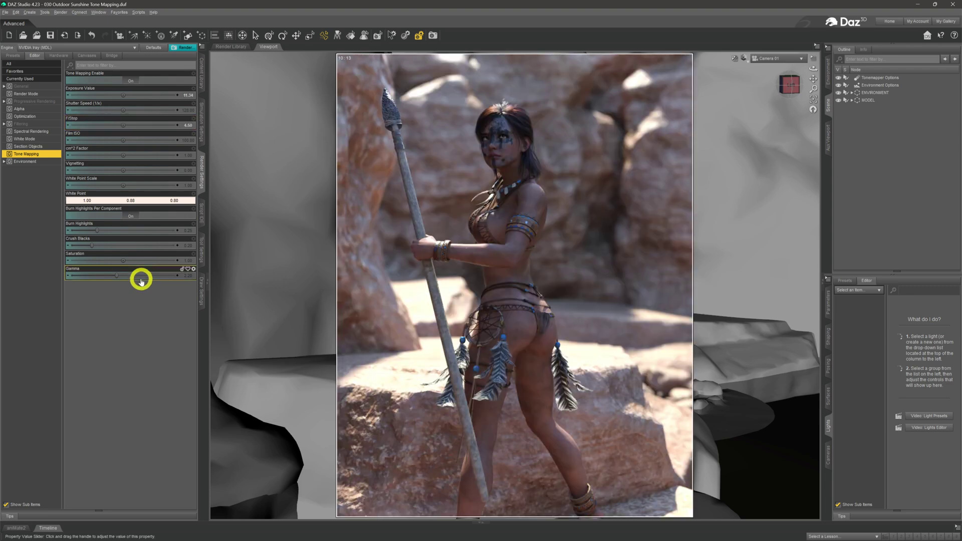
pyautogui.moveTo(149, 273)
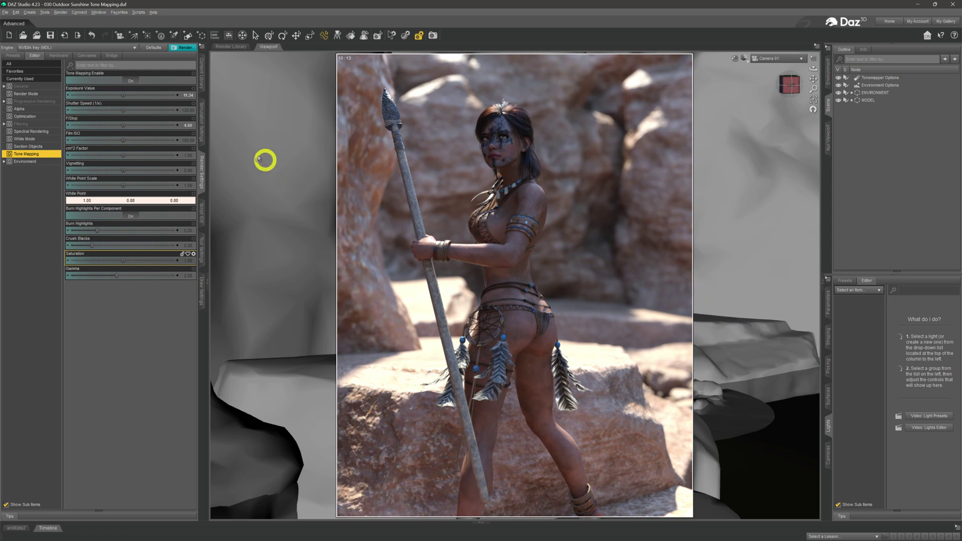
# - Set the Tone Mapping F/Stop back to 8
pyautogui.click(188, 125)
pyautogui.click(187, 125)
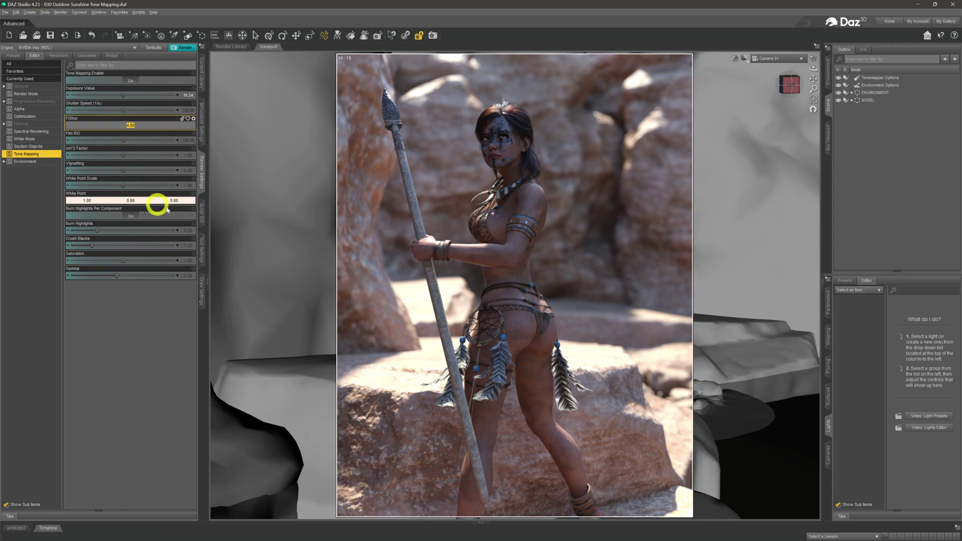
pyautogui.write('8')
pyautogui.press('Return')
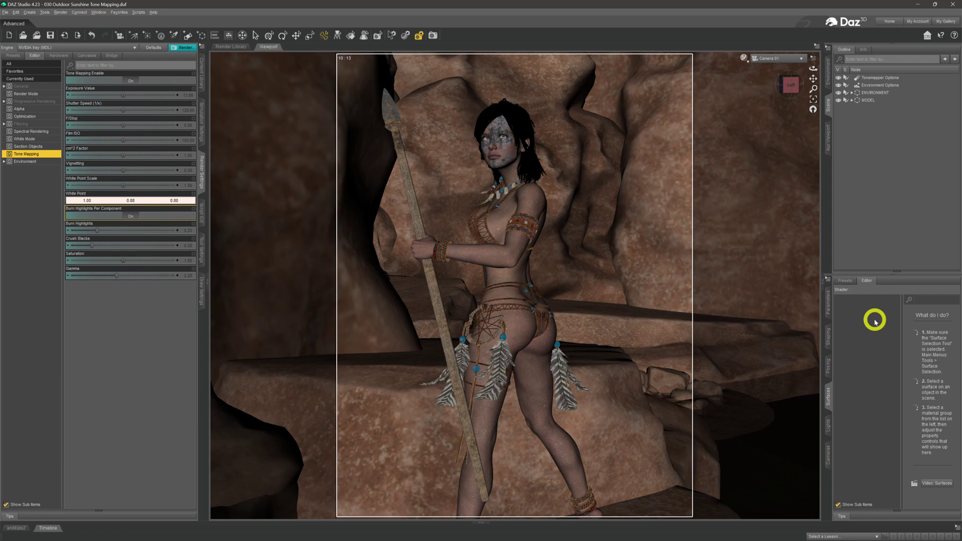
# - Switch to the Perspective View and create a new spotlight that applies the active viewport transforms
pyautogui.click(755, 59)
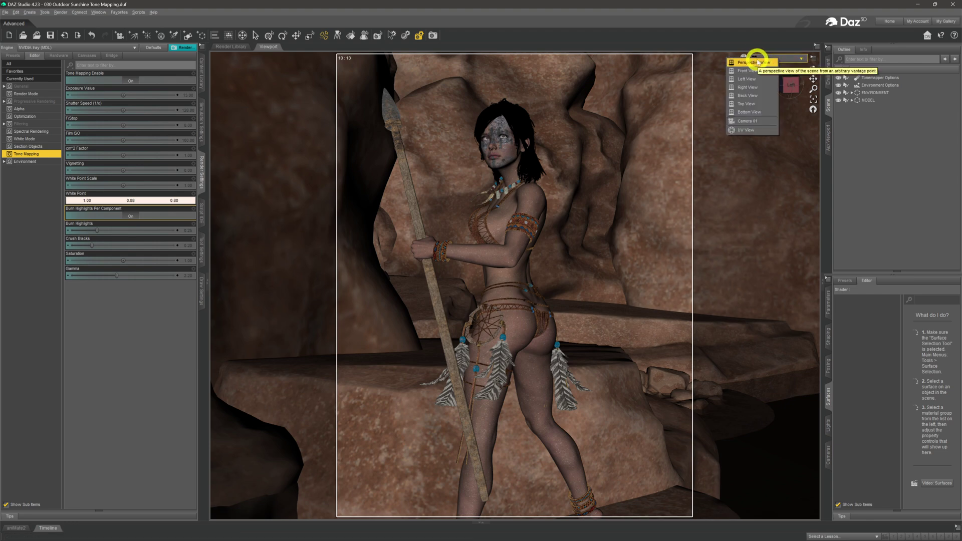
pyautogui.click(758, 62)
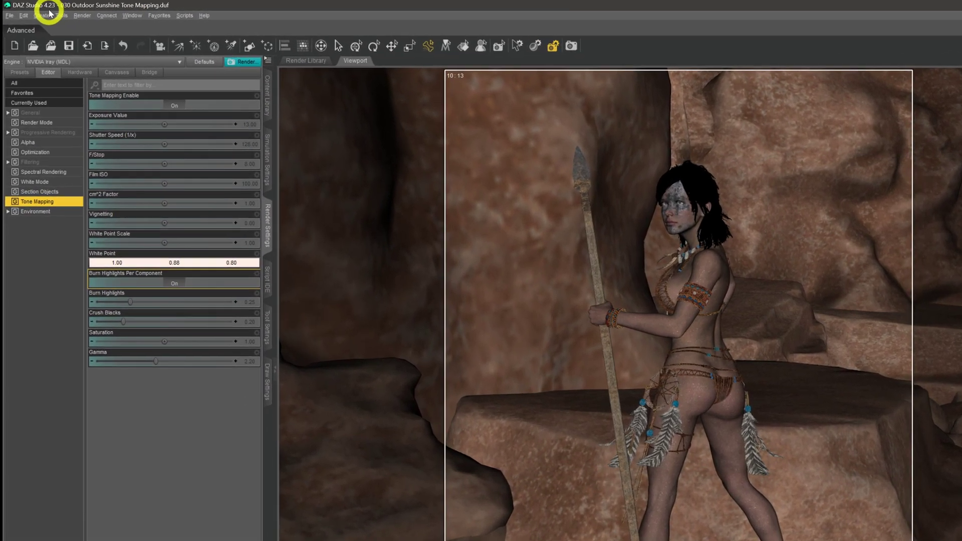
pyautogui.click(47, 15)
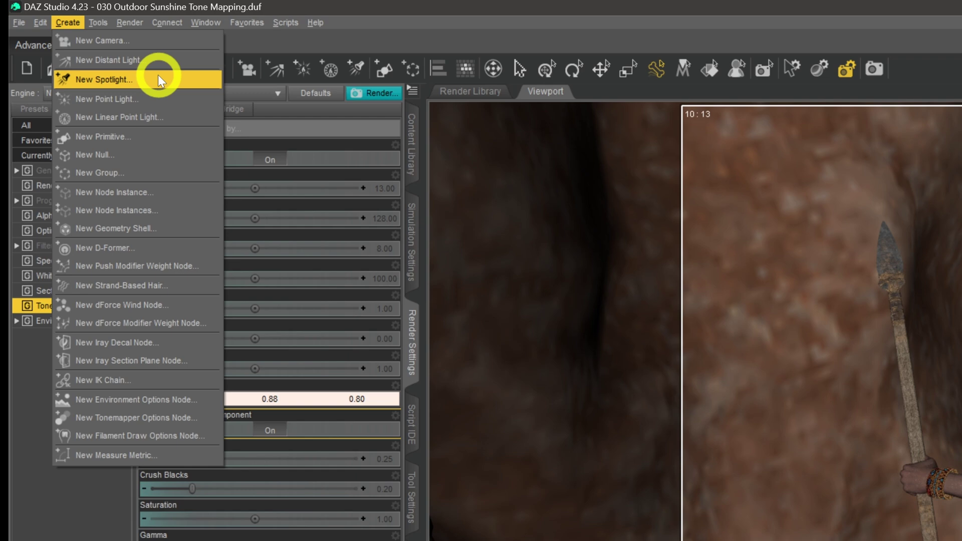
pyautogui.click(122, 73)
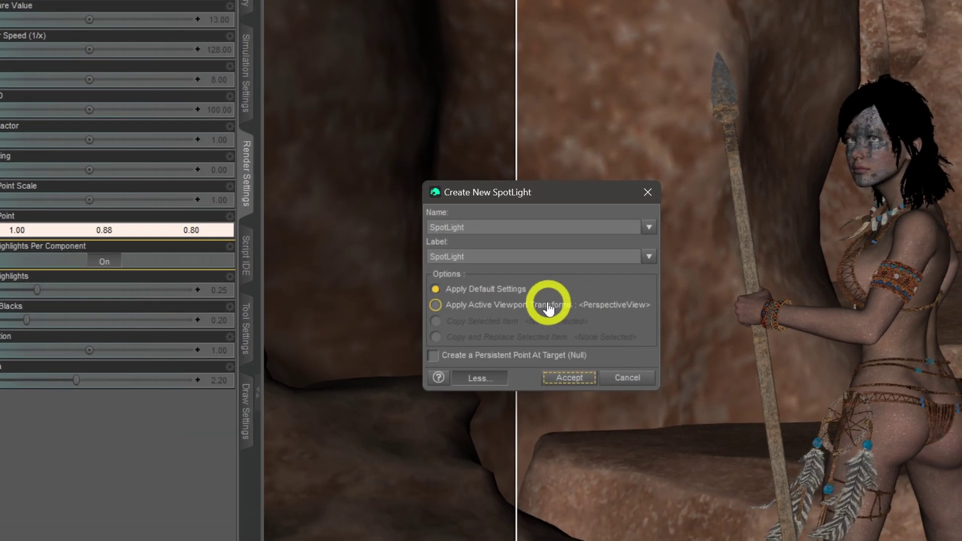
pyautogui.click(548, 305)
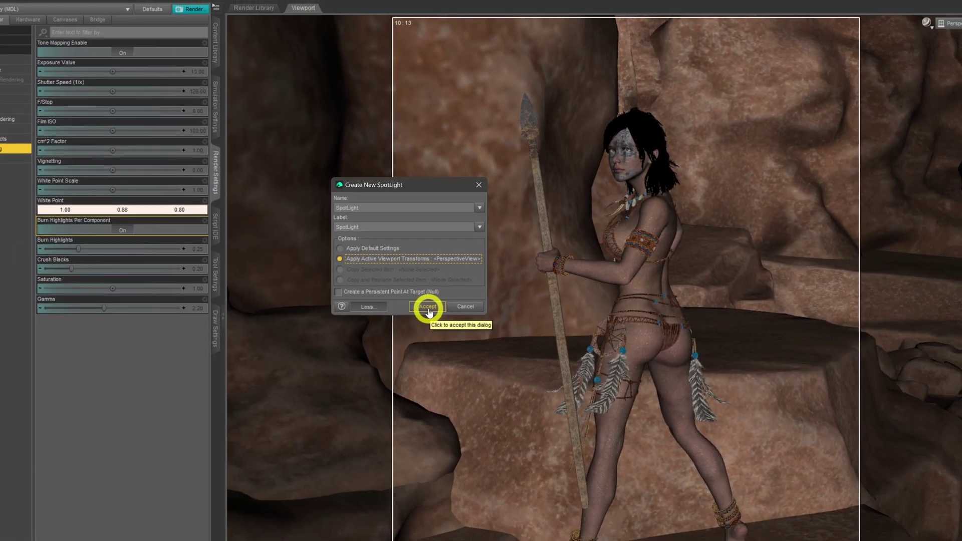
pyautogui.click(427, 309)
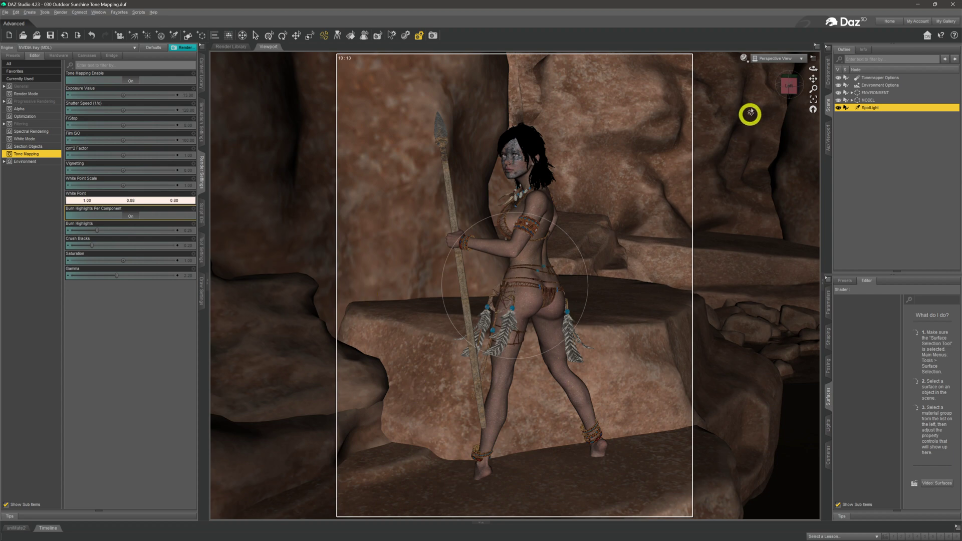
# - Return the viewport to Camera 01 and set its draw style to NVIDIA Iray
pyautogui.click(790, 59)
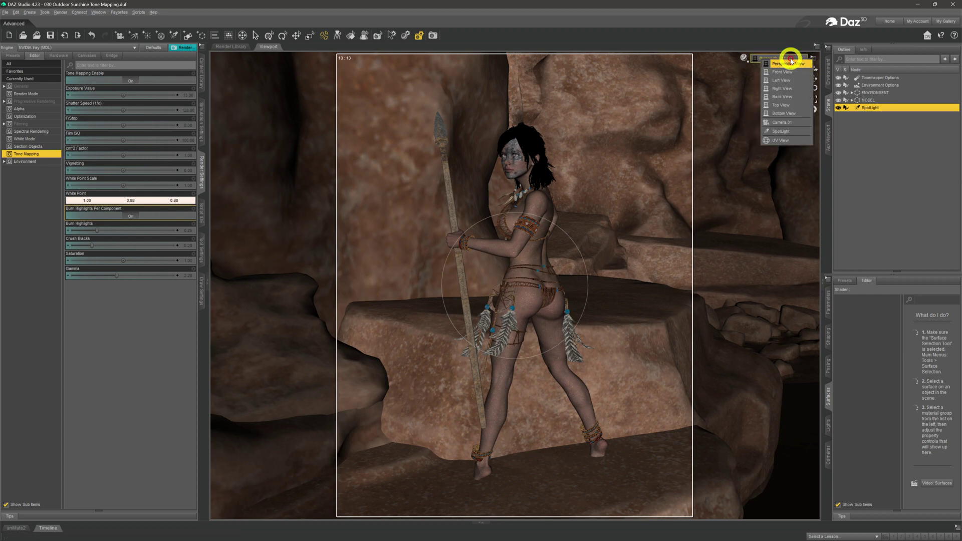
pyautogui.click(779, 122)
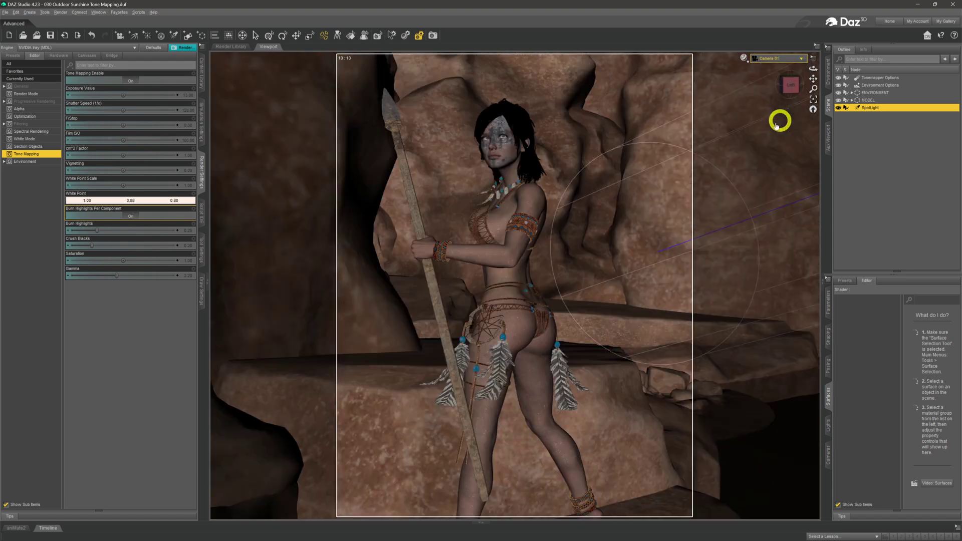
pyautogui.click(748, 60)
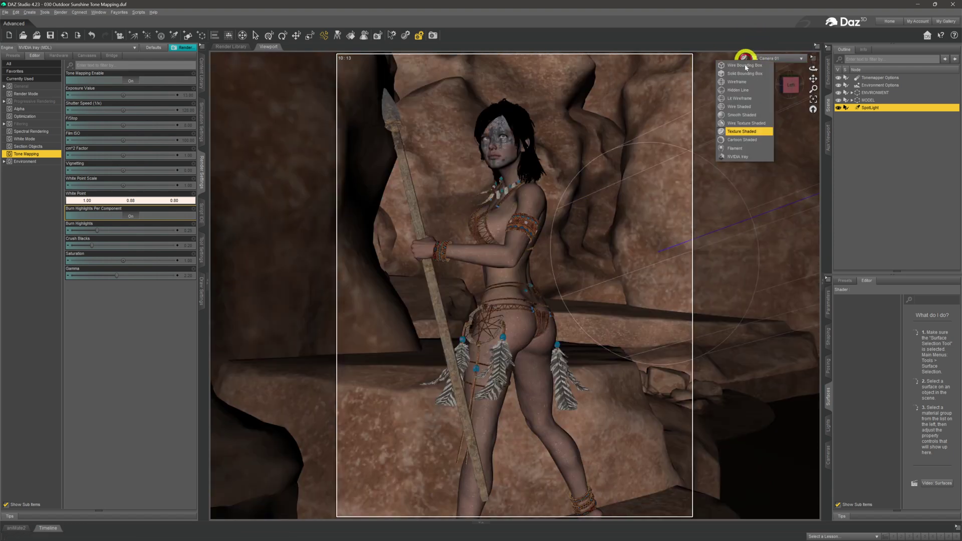
pyautogui.click(747, 151)
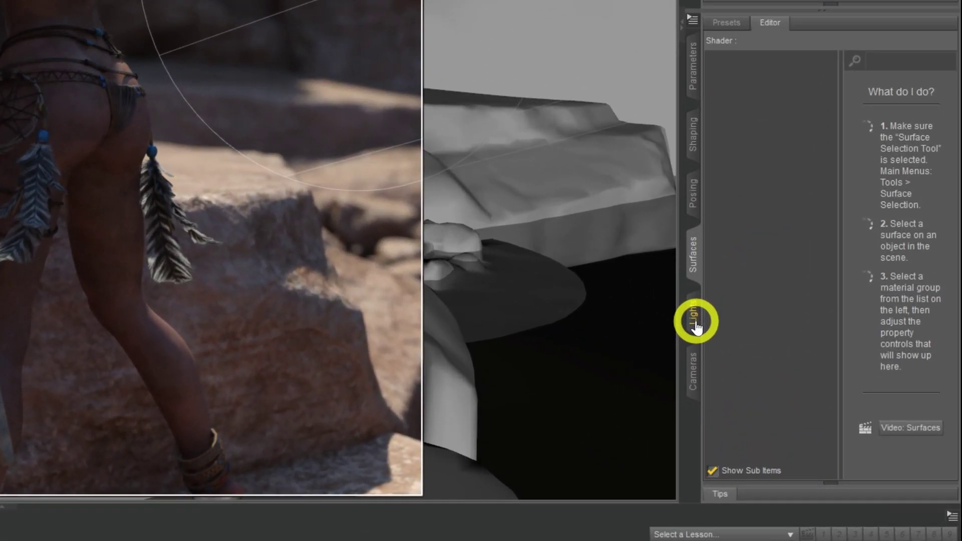
# - Give the spotlight a Rectangle light geometry with a height of 200 and a width of 100
pyautogui.click(753, 367)
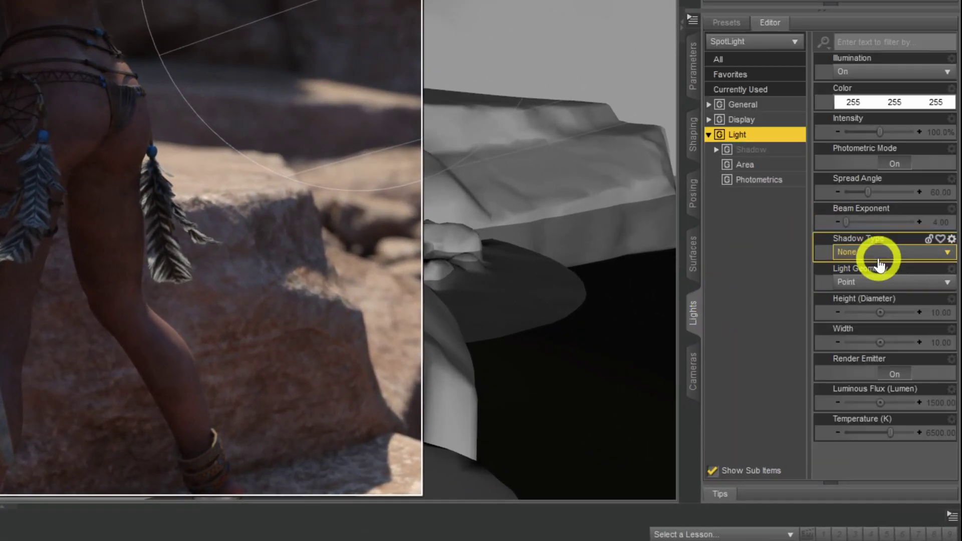
pyautogui.click(883, 285)
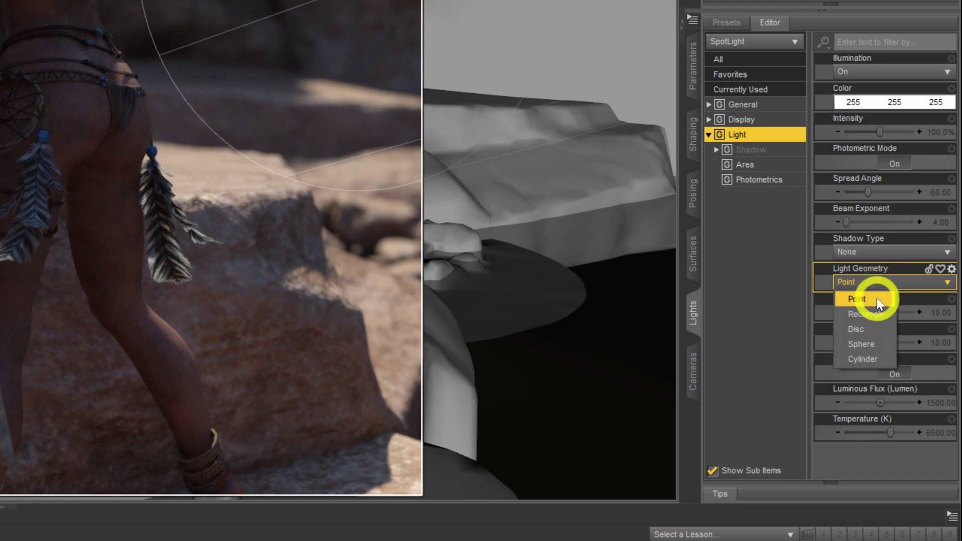
pyautogui.click(866, 314)
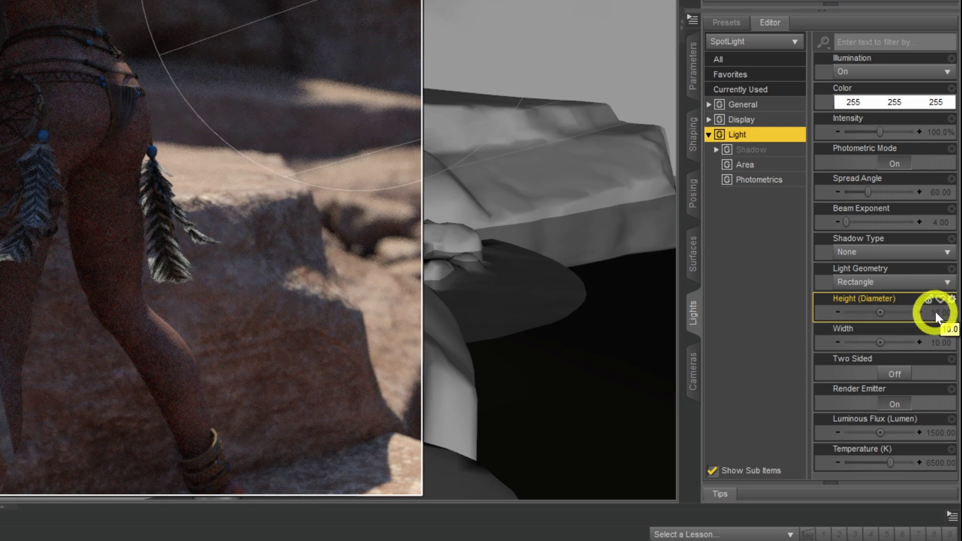
pyautogui.click(935, 314)
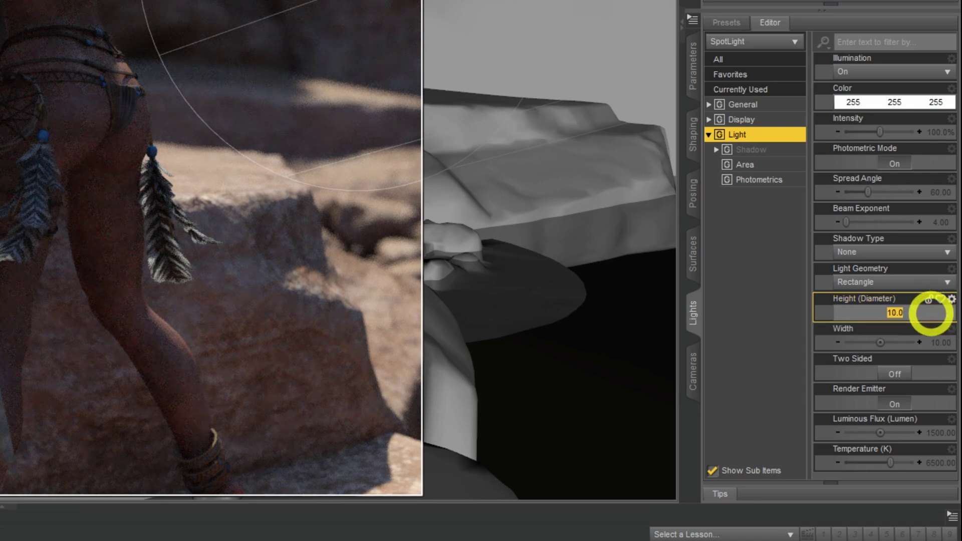
pyautogui.write('200')
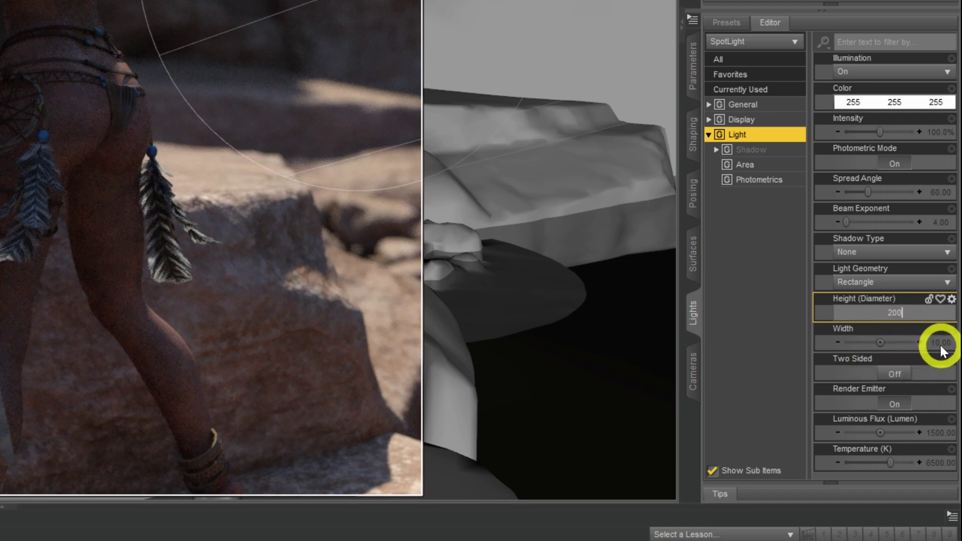
pyautogui.press('Return')
pyautogui.click(937, 343)
pyautogui.write('100')
pyautogui.press('Return')
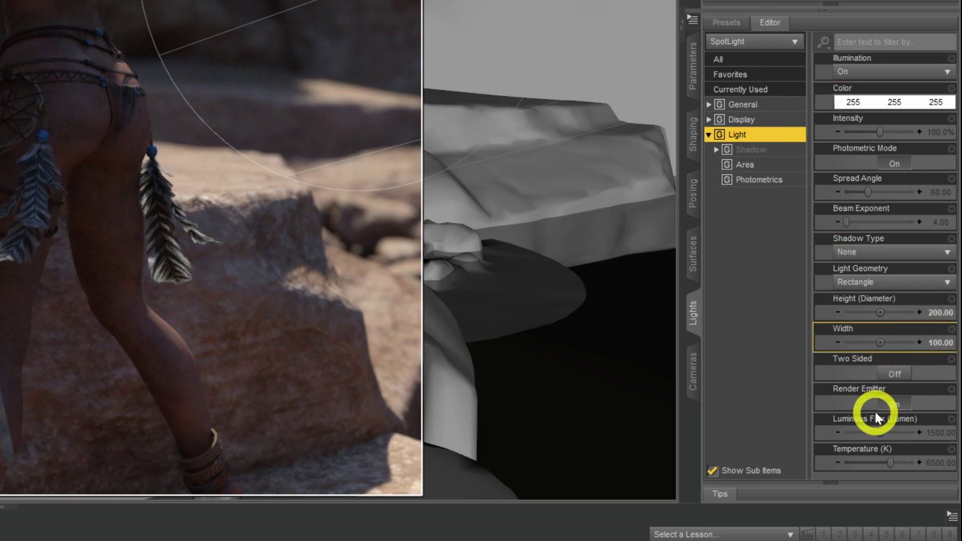
# - Try Luminous Flux values of 15000 and 150000 lumens on the spotlight
pyautogui.click(934, 430)
pyautogui.click(894, 434)
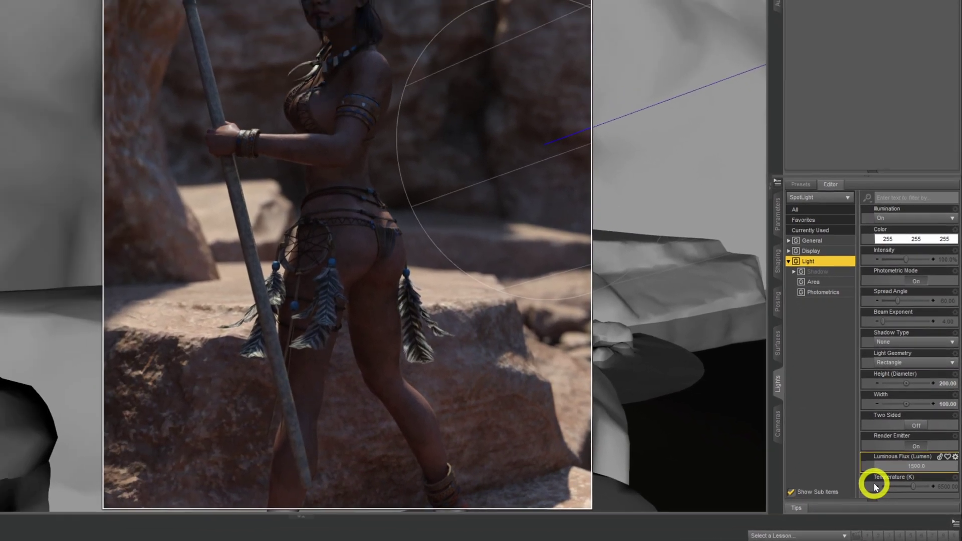
pyautogui.write('0')
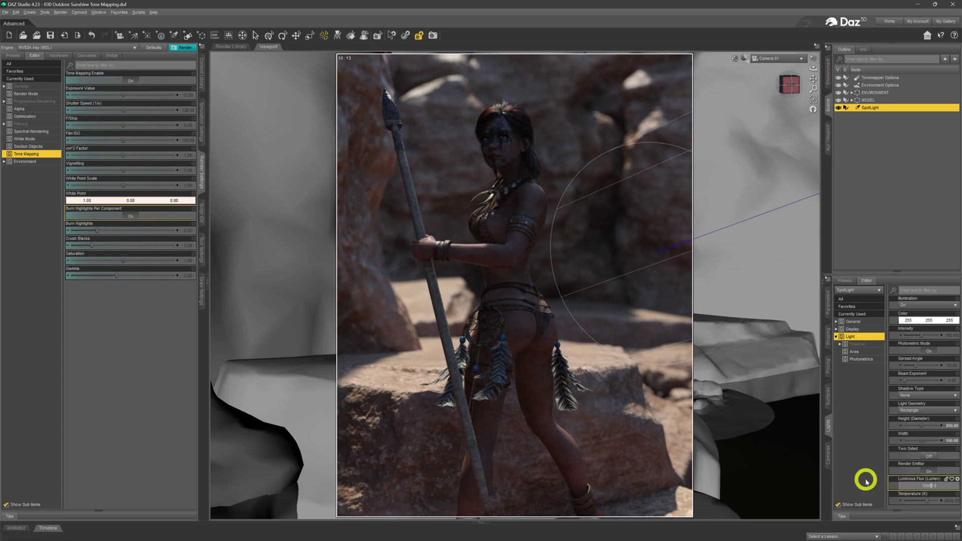
pyautogui.press('Return')
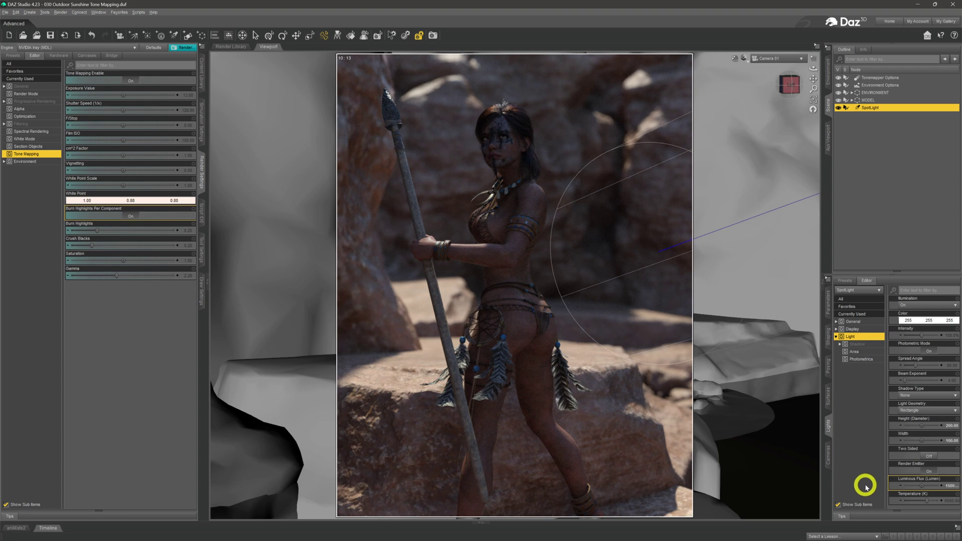
pyautogui.click(935, 486)
pyautogui.write('150000')
pyautogui.press('Return')
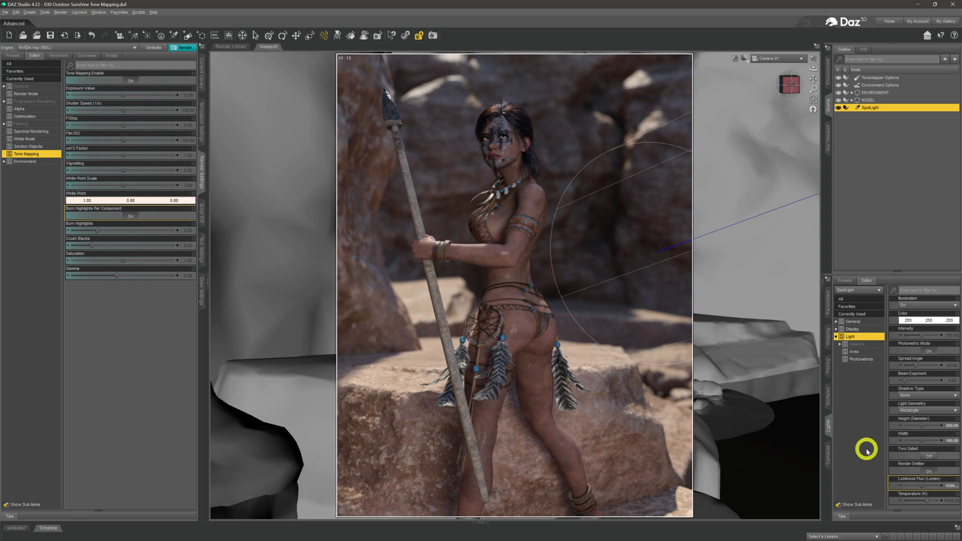
# - Reduce the spotlight's Luminous Flux to 90000 lumens
pyautogui.click(941, 484)
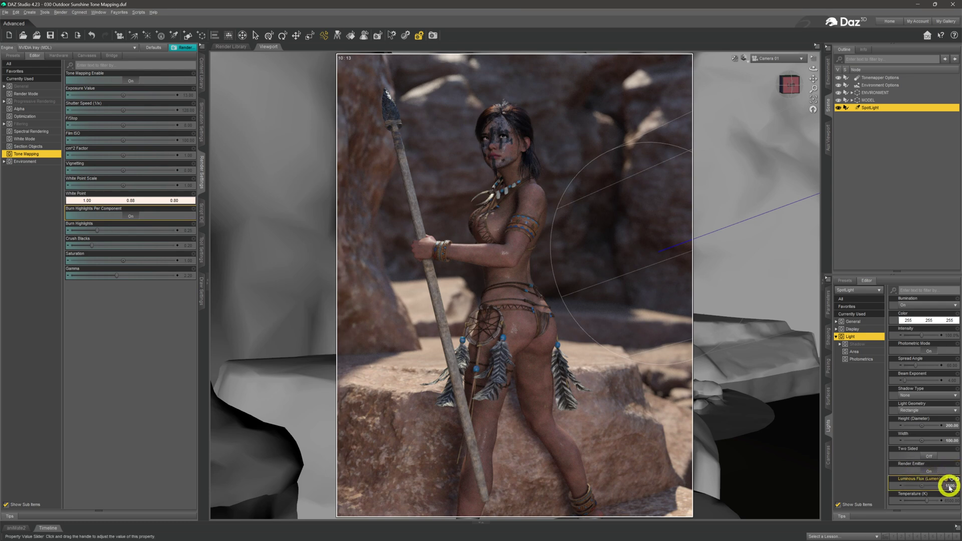
pyautogui.click(924, 485)
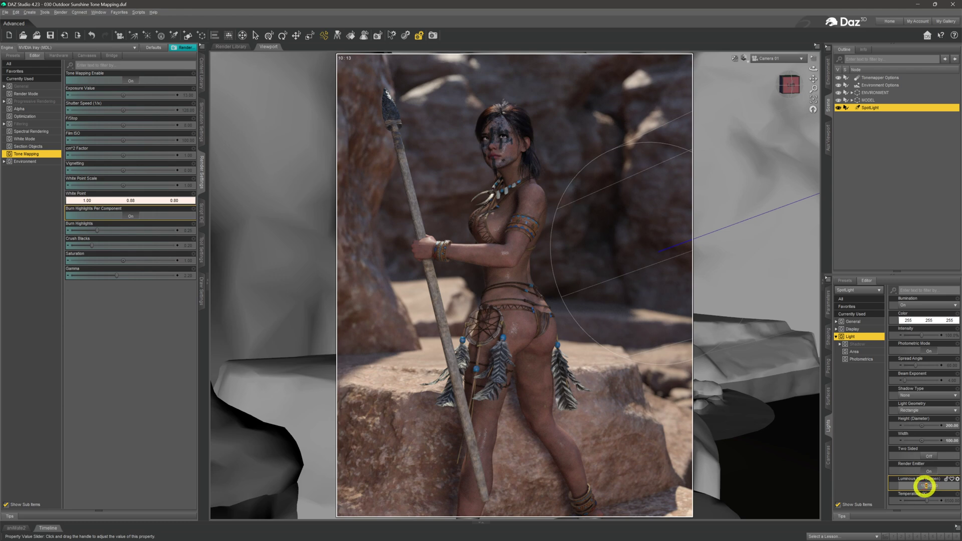
pyautogui.press('BackSpace')
pyautogui.write('00000.0')
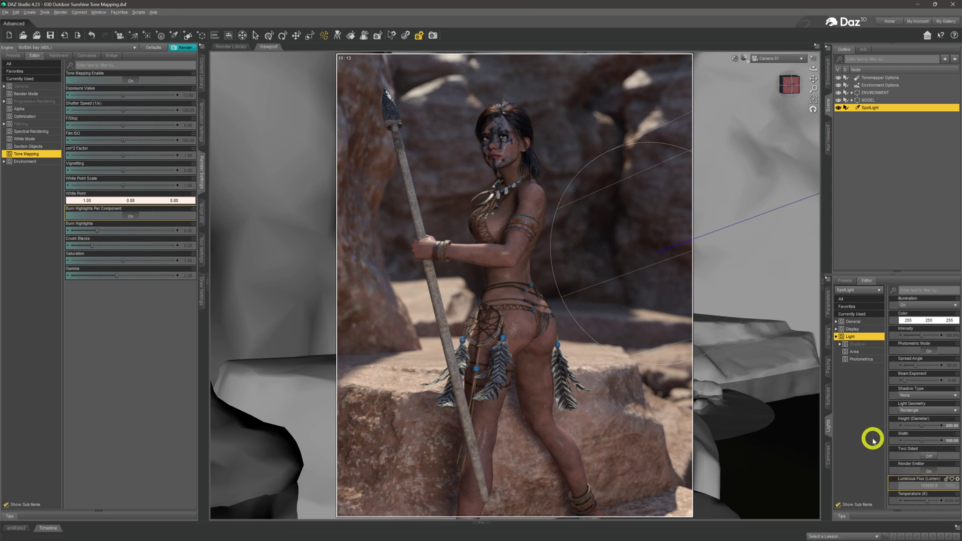
pyautogui.press('Return')
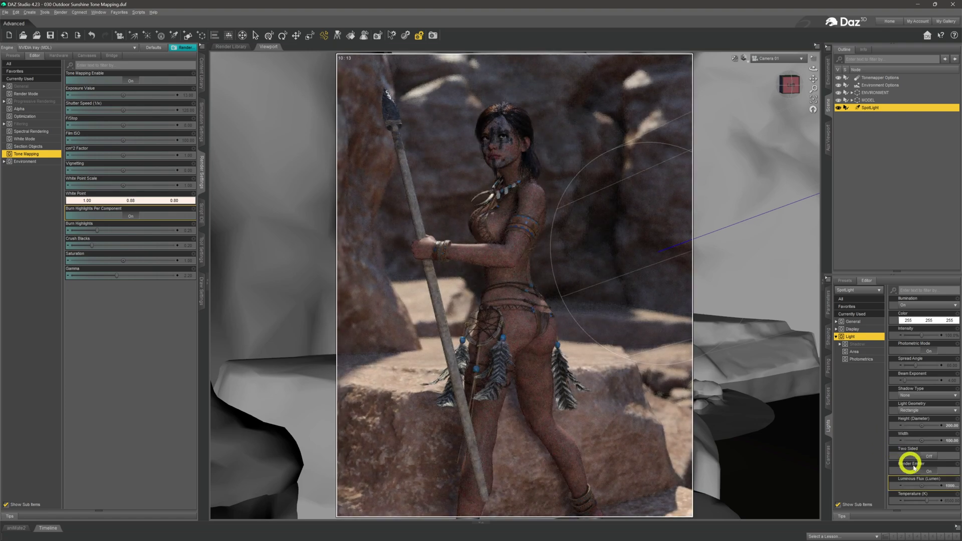
pyautogui.click(936, 485)
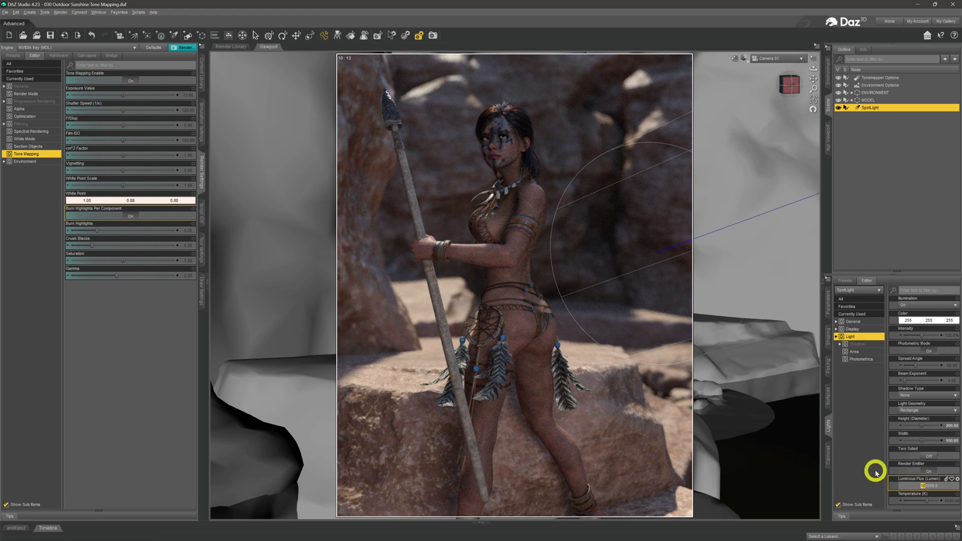
pyautogui.press('Return')
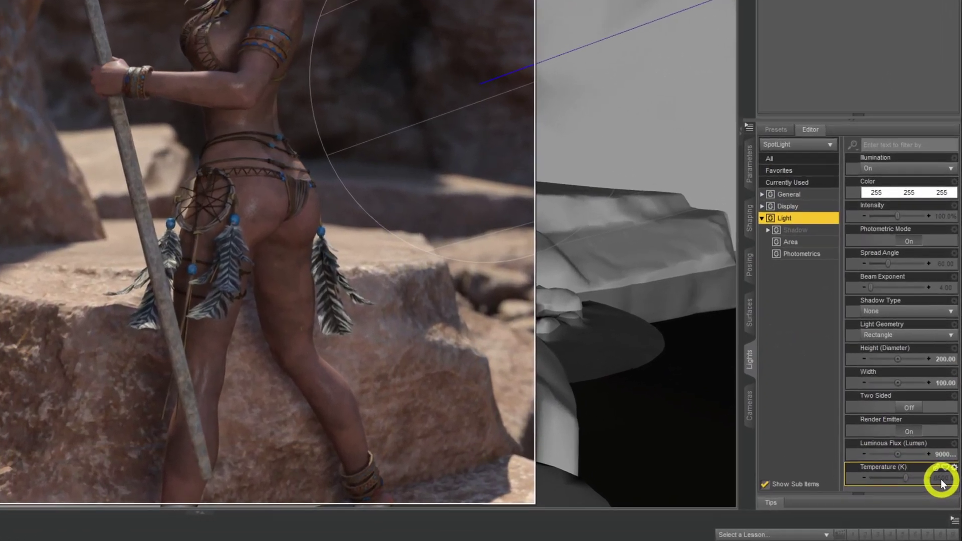
# - Set the spotlight's Temperature to 5000 K for a warmer fill light
pyautogui.moveTo(940, 489)
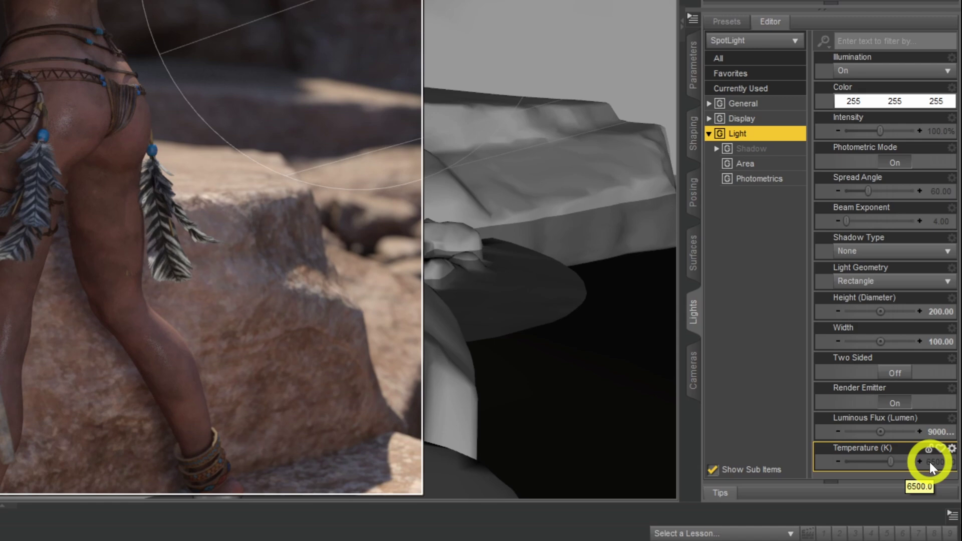
pyautogui.click(929, 462)
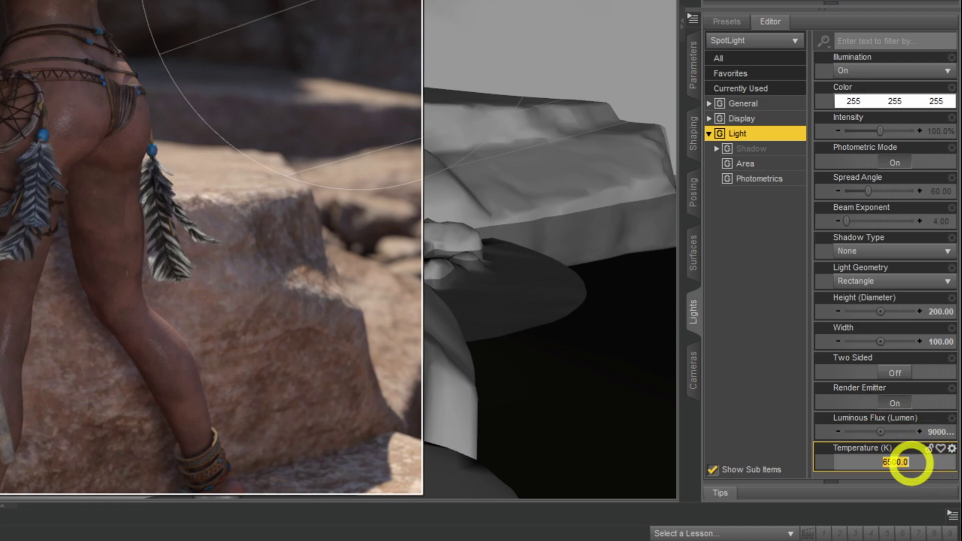
pyautogui.click(890, 461)
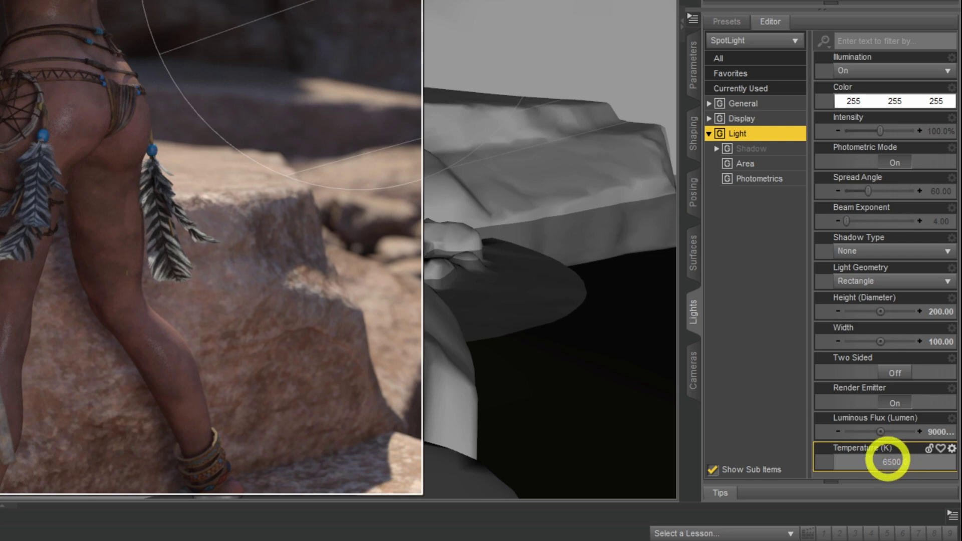
pyautogui.moveTo(890, 461); pyautogui.dragTo(878, 459)
pyautogui.write('35')
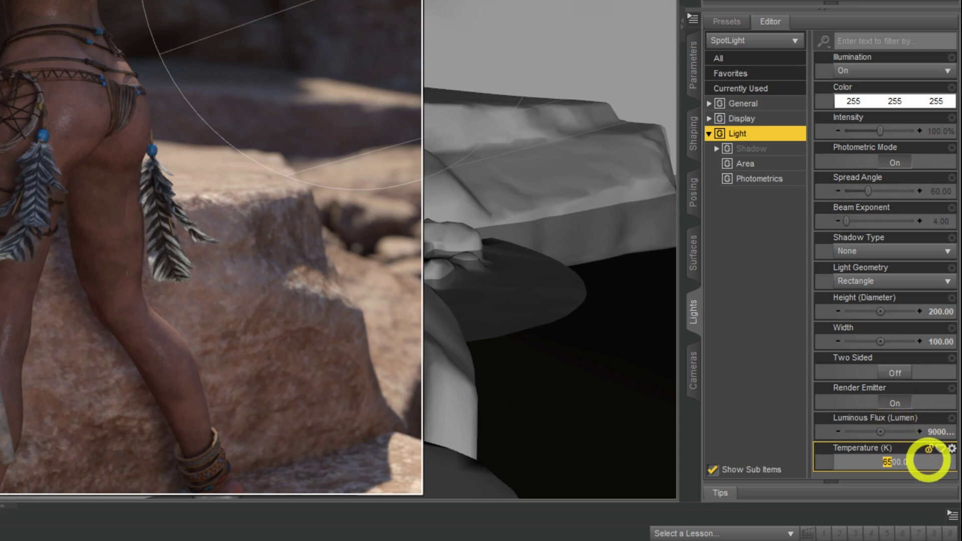
pyautogui.write('50')
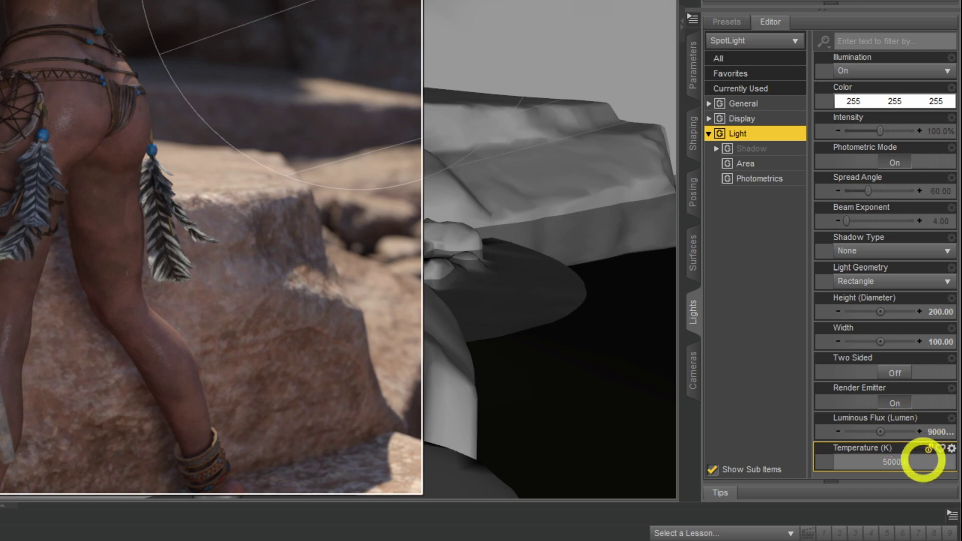
pyautogui.press('Return')
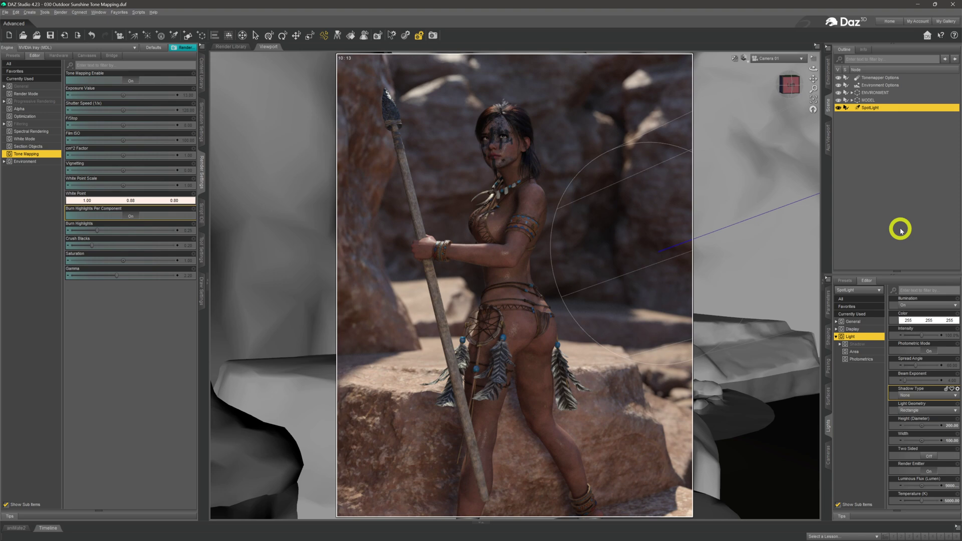
# - Deselect the spotlight and set the Tone Mapping F/Stop to 7
pyautogui.click(900, 230)
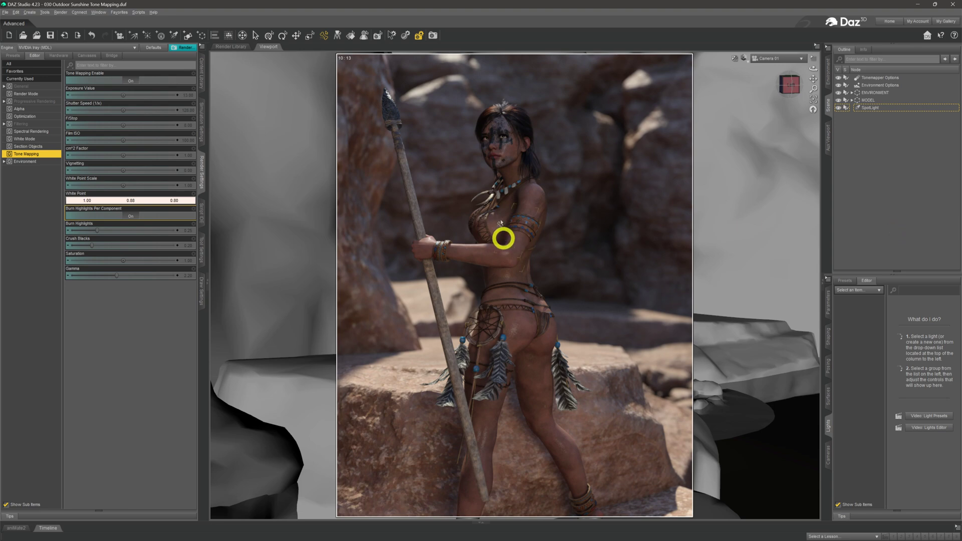
pyautogui.doubleClick(184, 124)
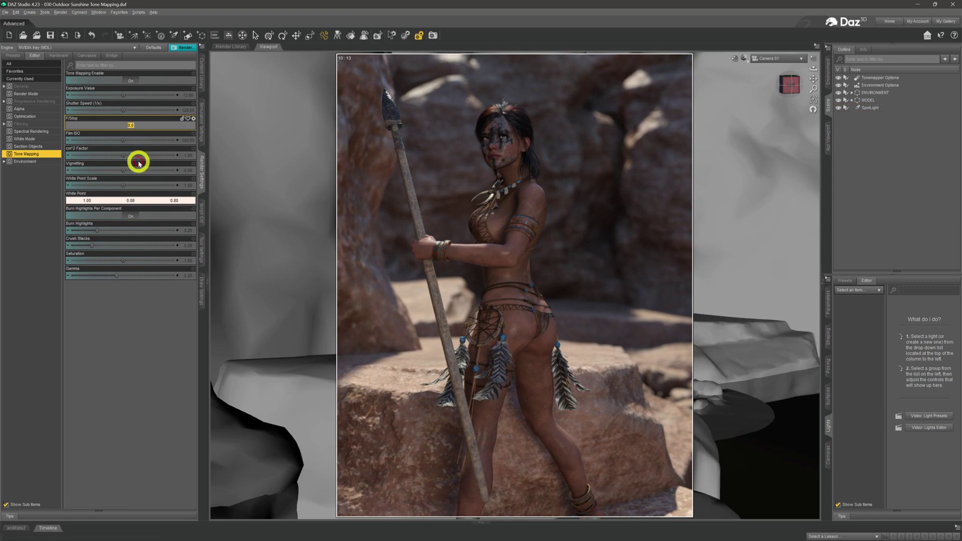
pyautogui.write('7')
pyautogui.press('Return')
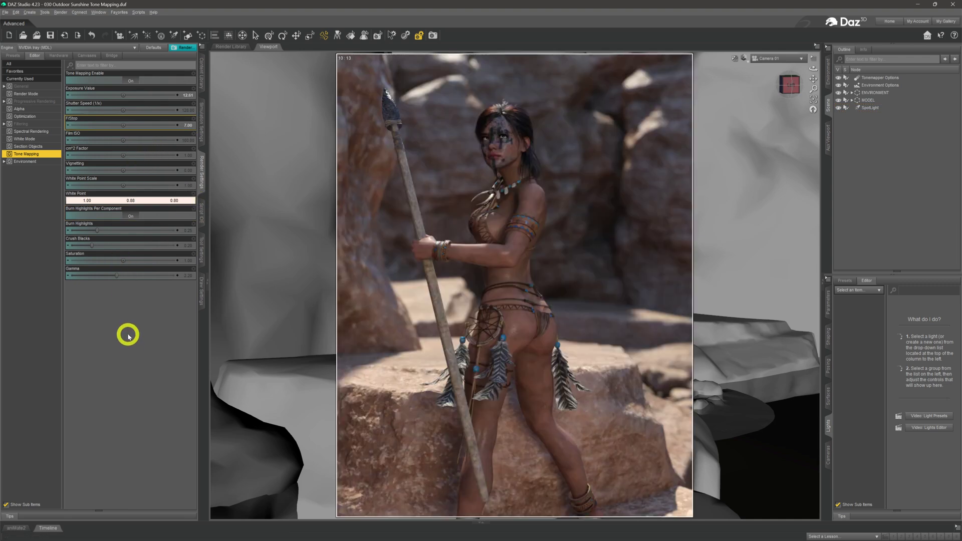